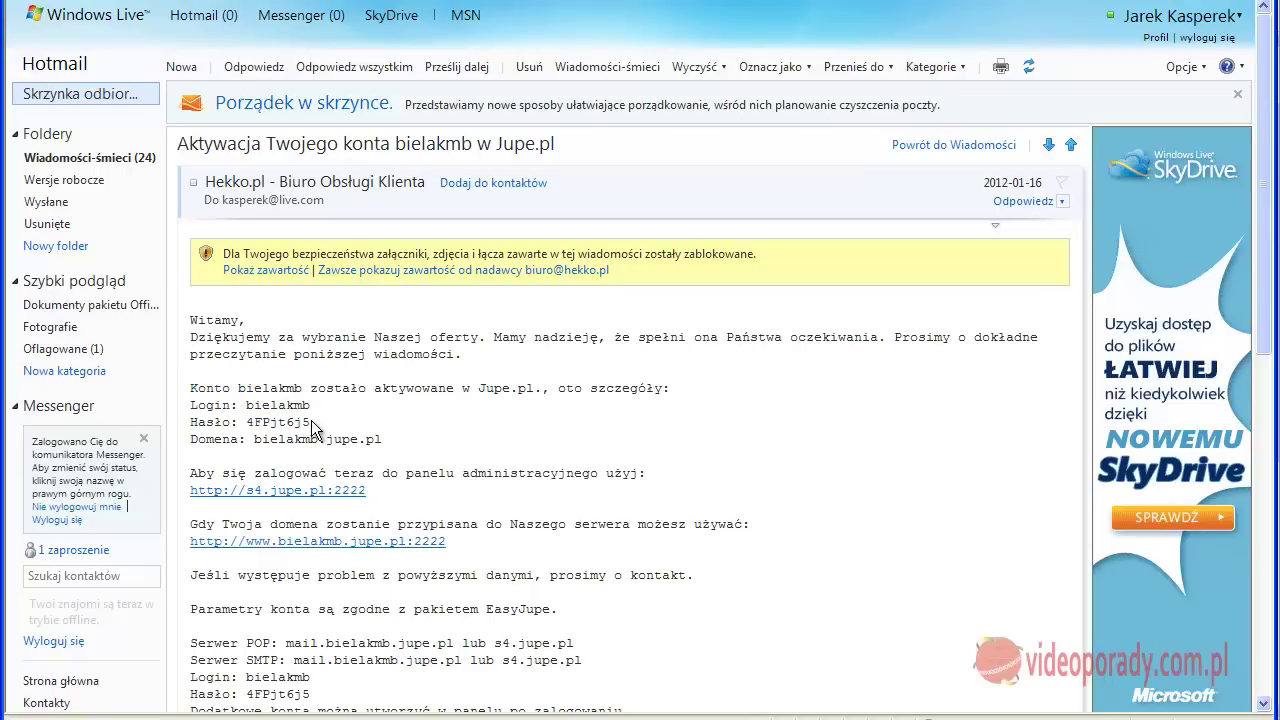
pyautogui.doubleClick(312, 427)
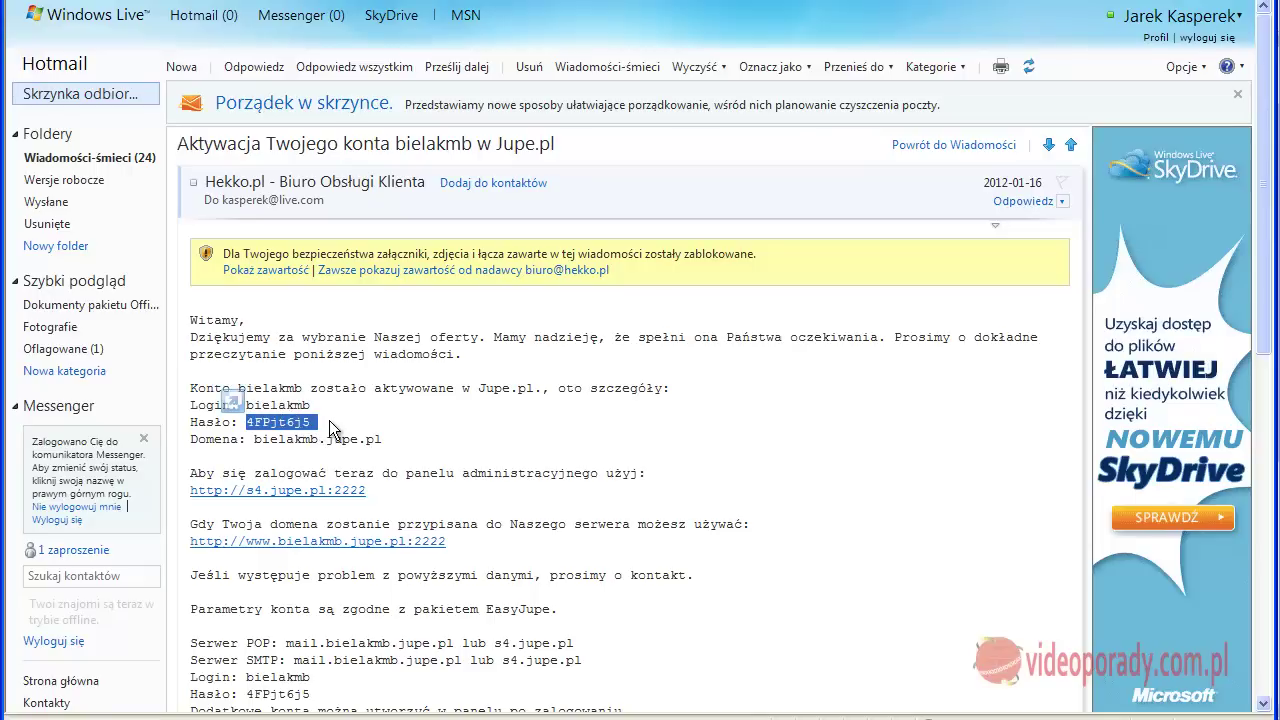
pyautogui.click(305, 428)
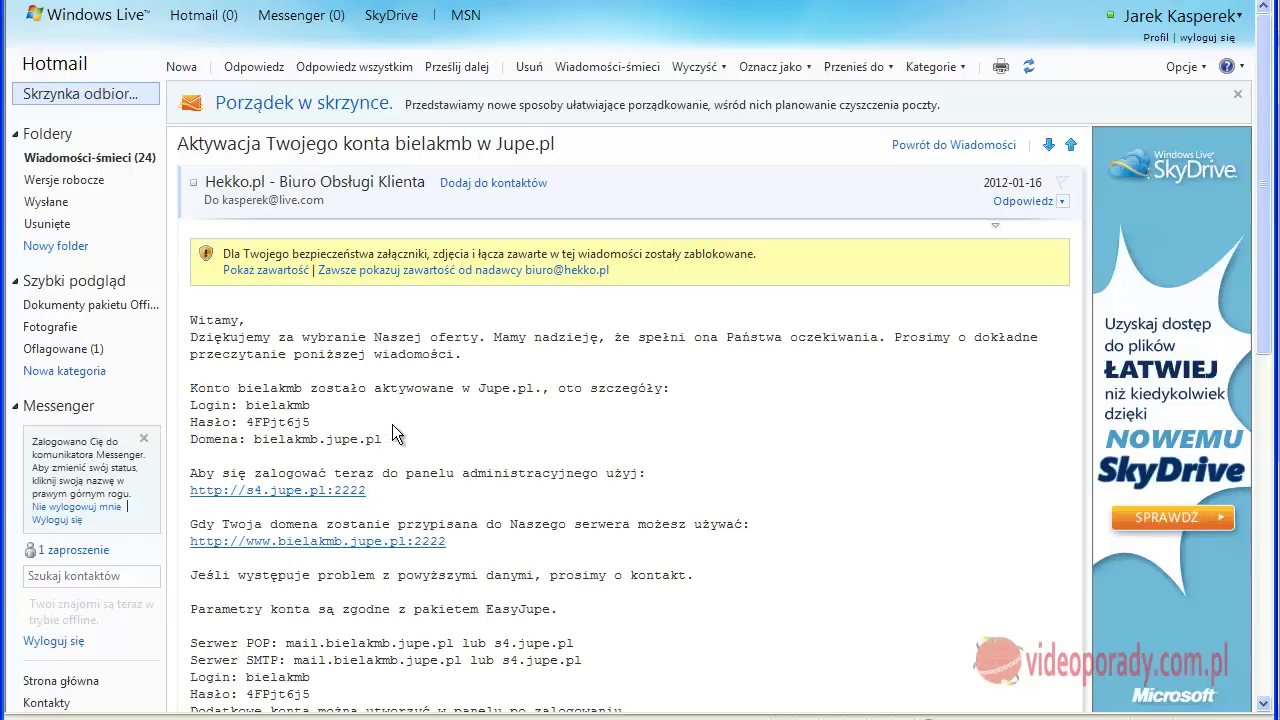
pyautogui.tripleClick(185, 489)
pyautogui.click(387, 499)
pyautogui.scroll(-3, 547, 538)
pyautogui.scroll(-2, 558, 548)
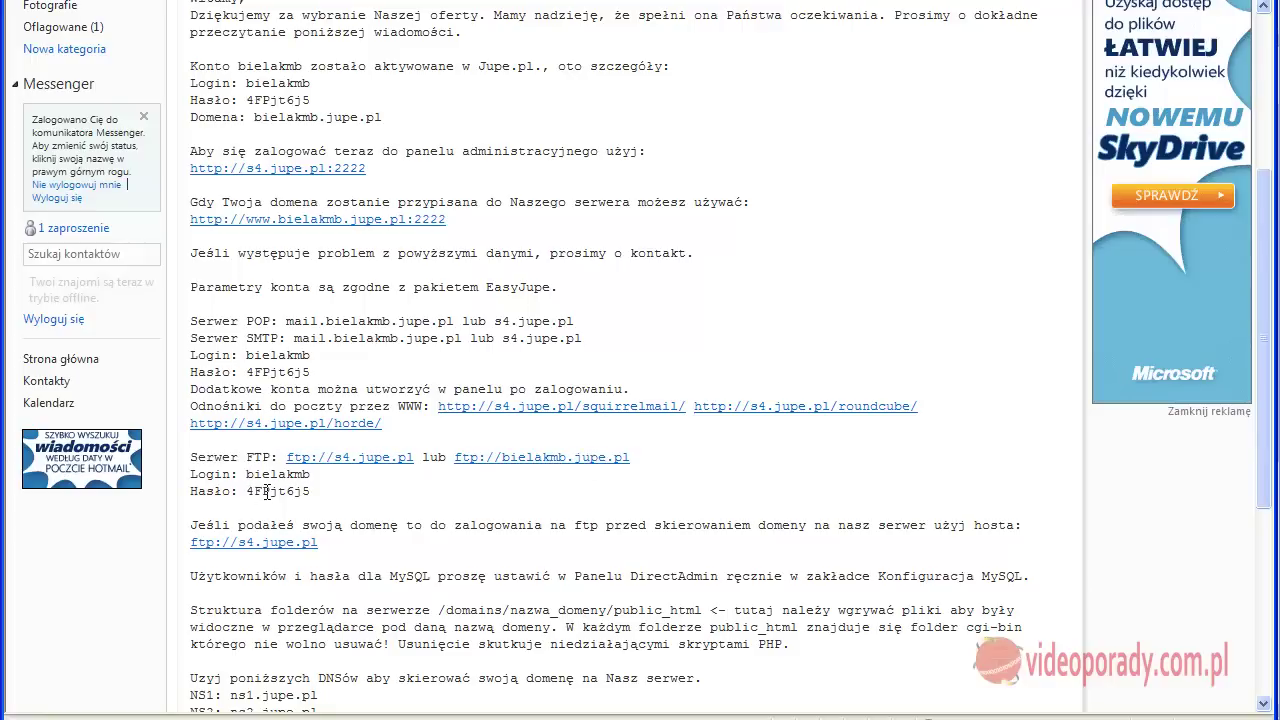
pyautogui.scroll(2, 347, 430)
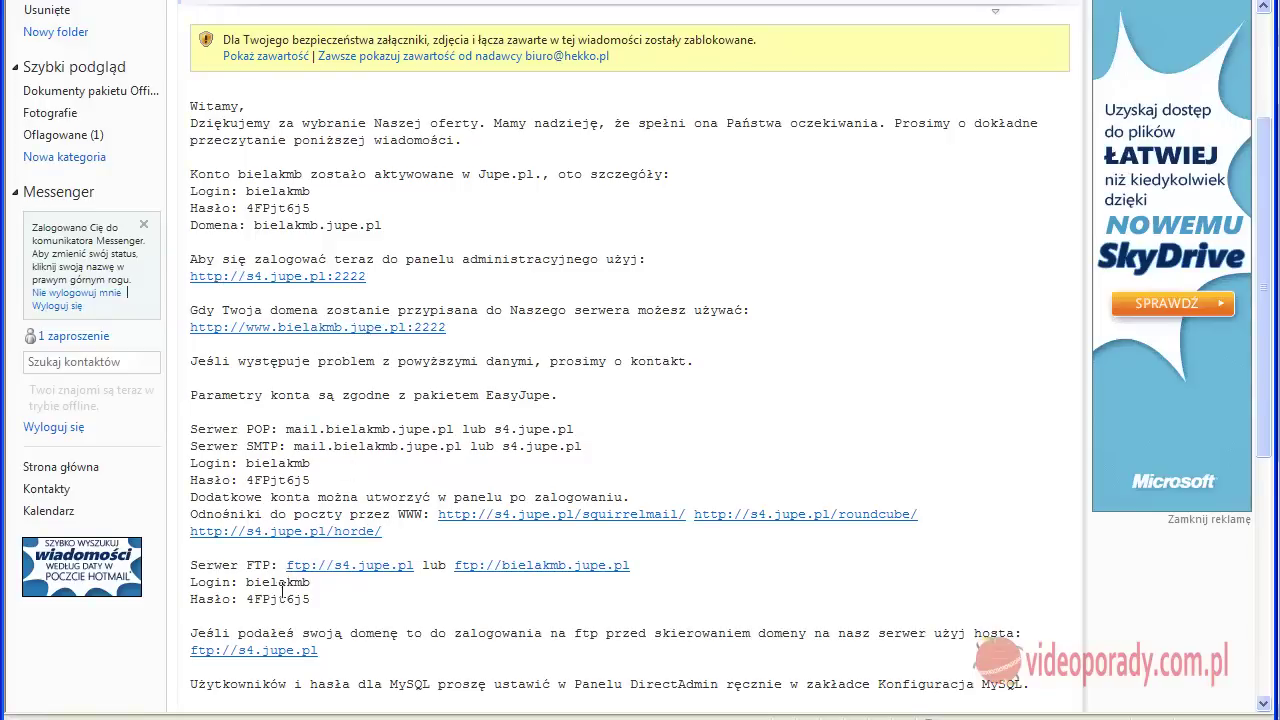
pyautogui.scroll(-3, 408, 596)
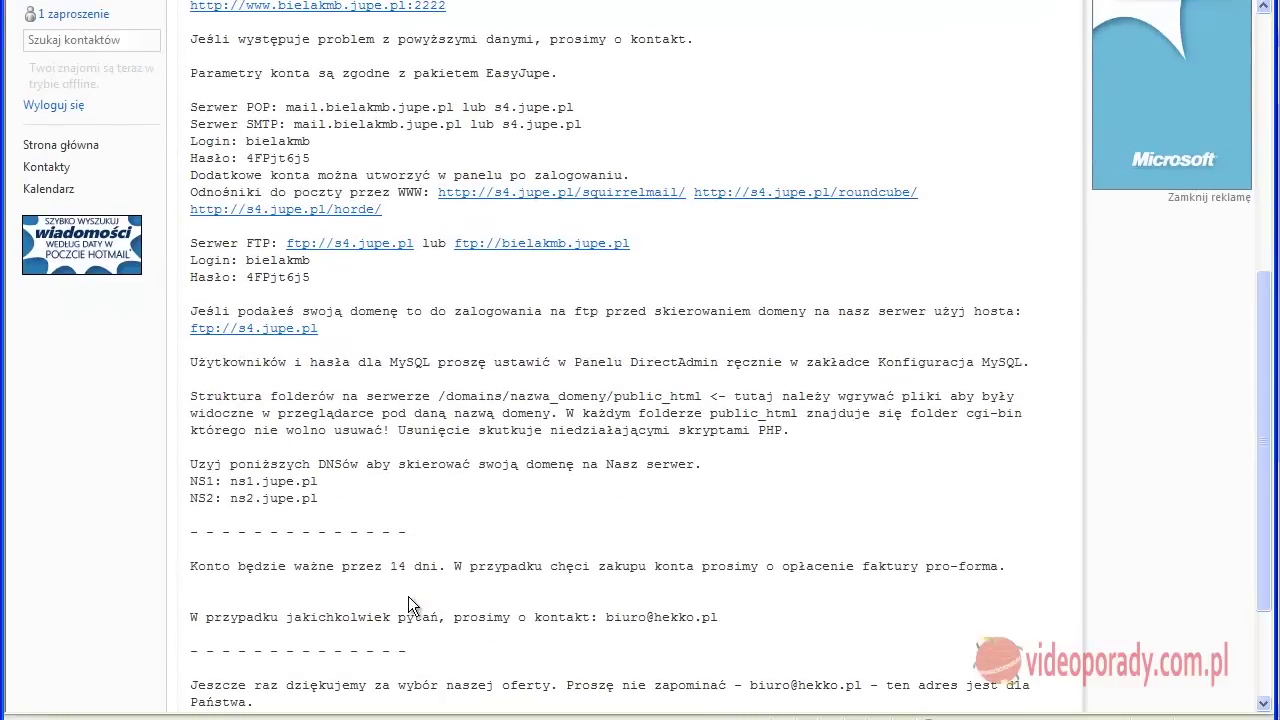
pyautogui.scroll(1, 403, 580)
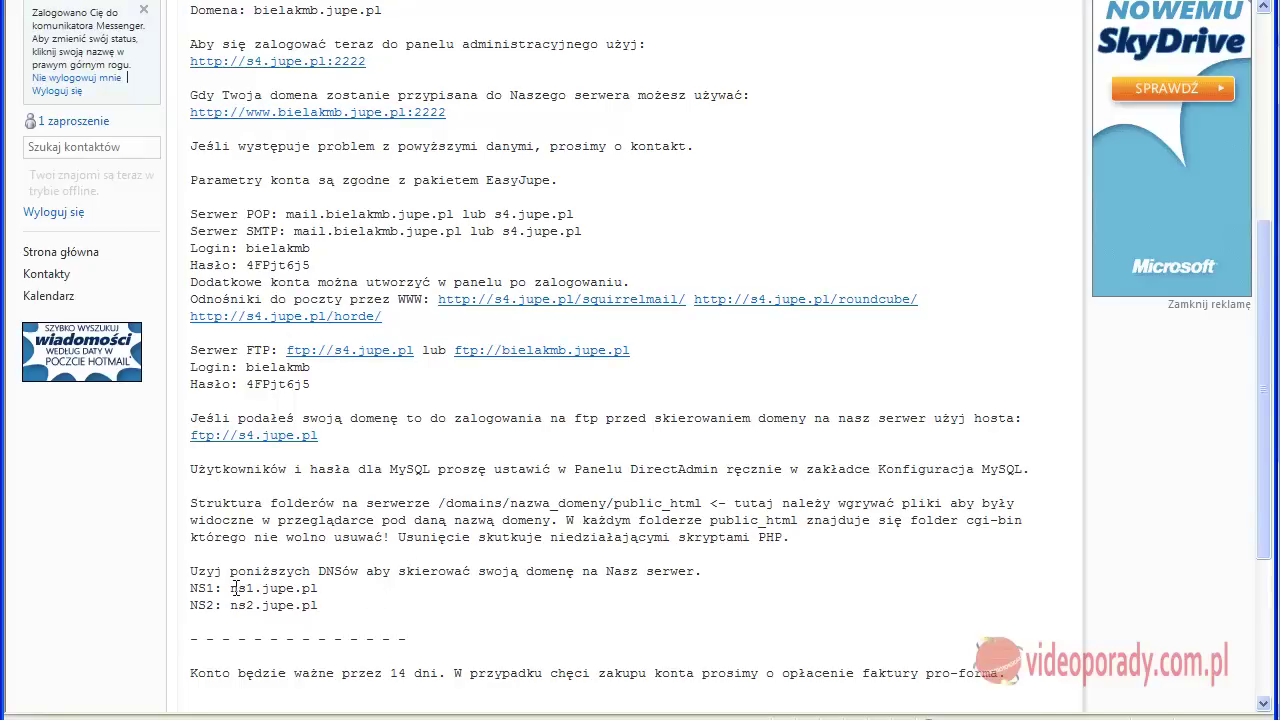
pyautogui.moveTo(231, 588); pyautogui.dragTo(342, 603)
# Log in to DirectAdmin with the account credentials and open the jupe.pl domain's management page
pyautogui.click(342, 603)
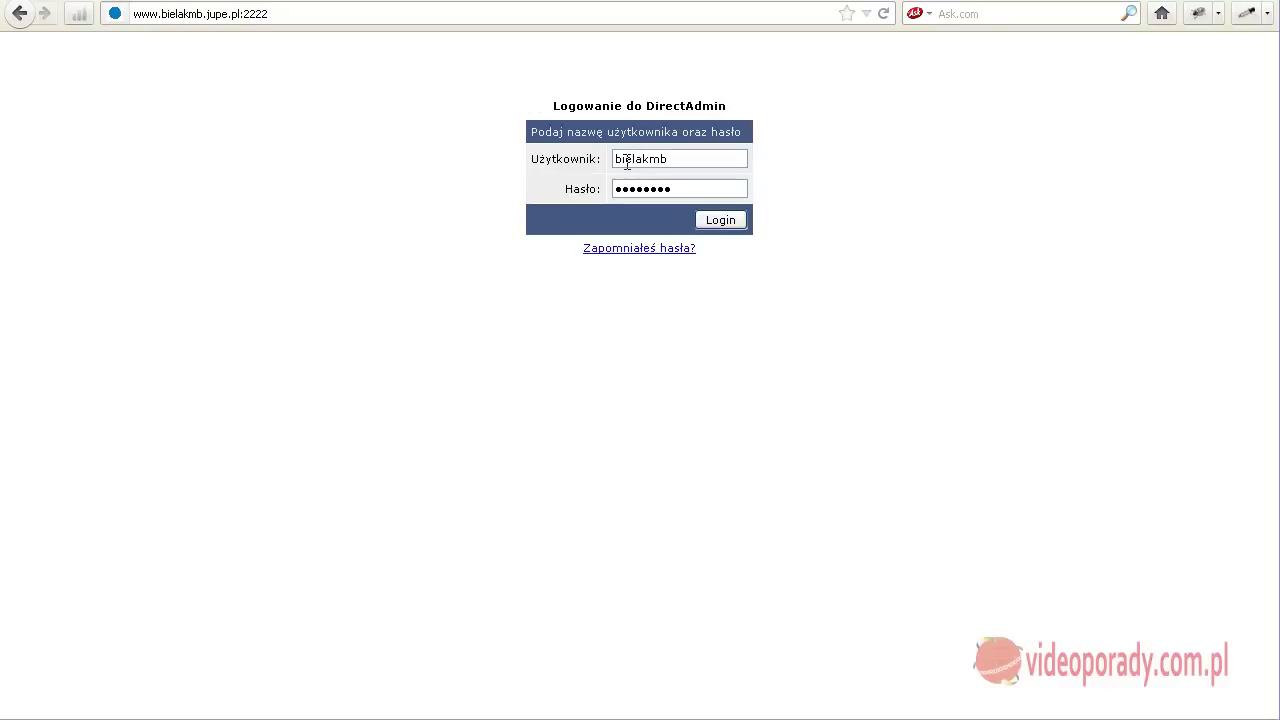
pyautogui.click(724, 228)
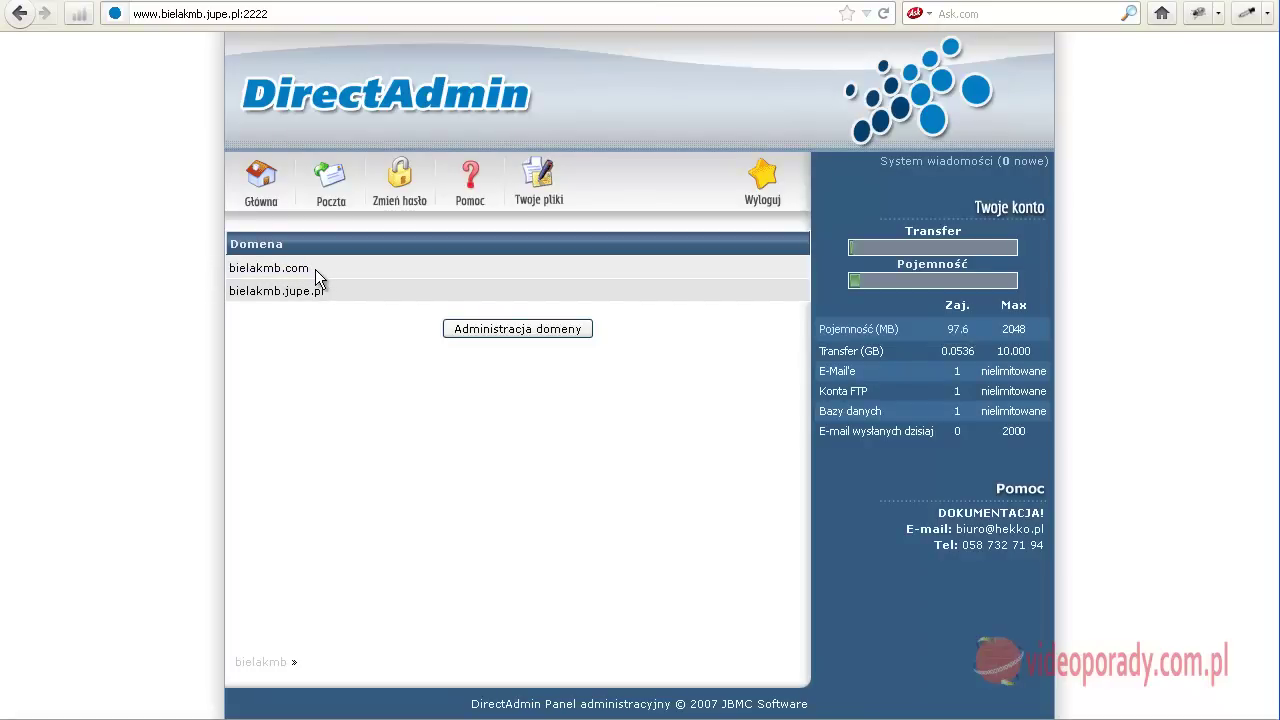
pyautogui.click(277, 291)
pyautogui.click(294, 284)
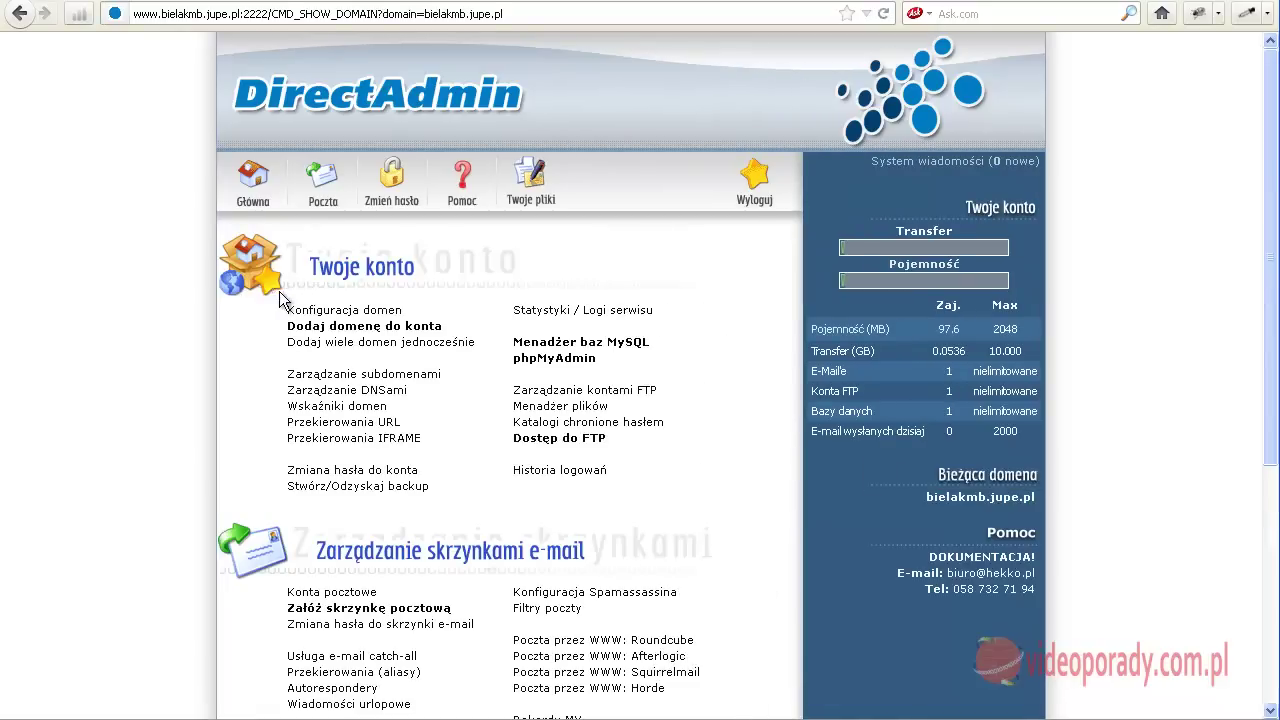
pyautogui.scroll(-4, 271, 253)
pyautogui.scroll(4, 271, 257)
# Browse Twoje pliki to domains > jupe.pl > public_html, which holds only cgi-bin
pyautogui.click(528, 190)
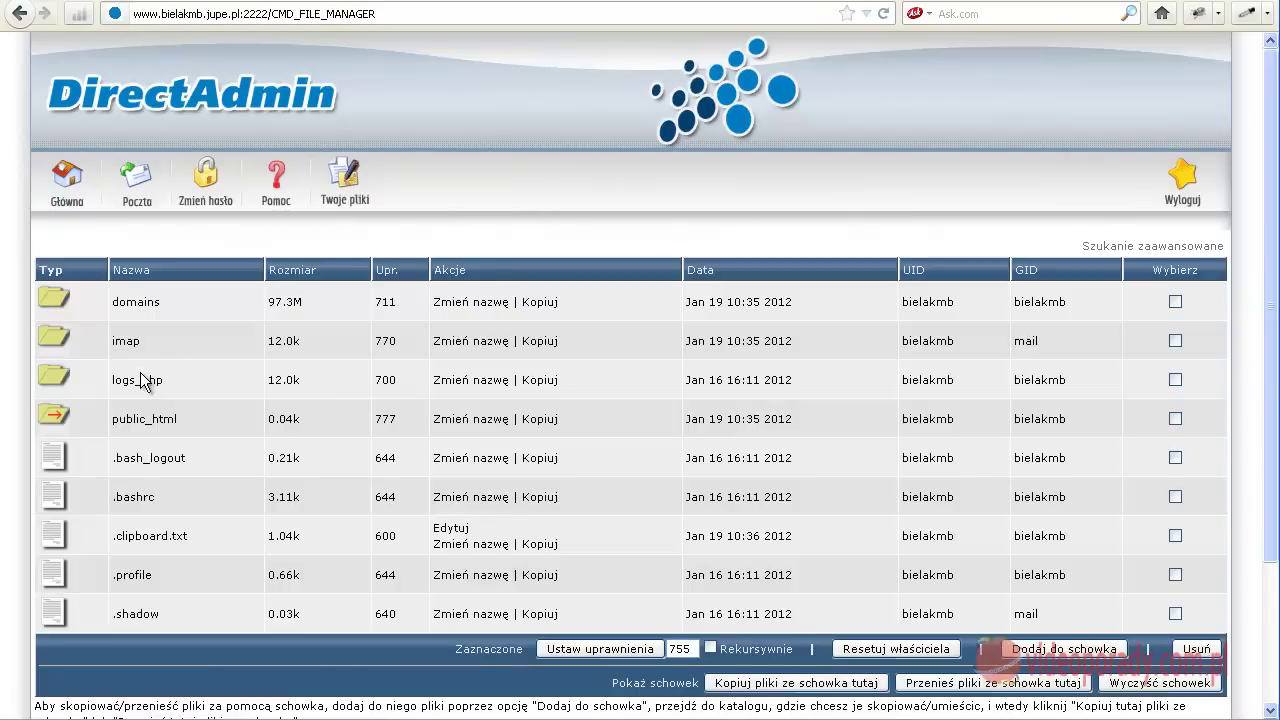
pyautogui.click(136, 303)
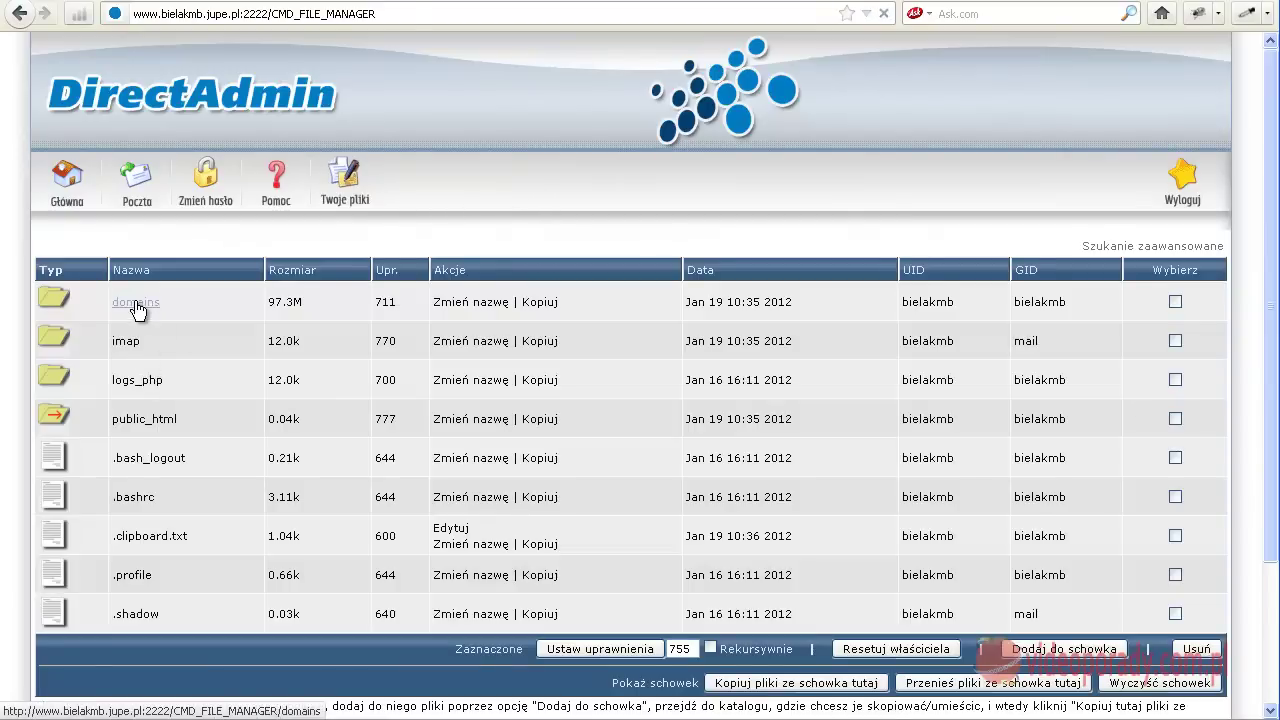
pyautogui.click(137, 382)
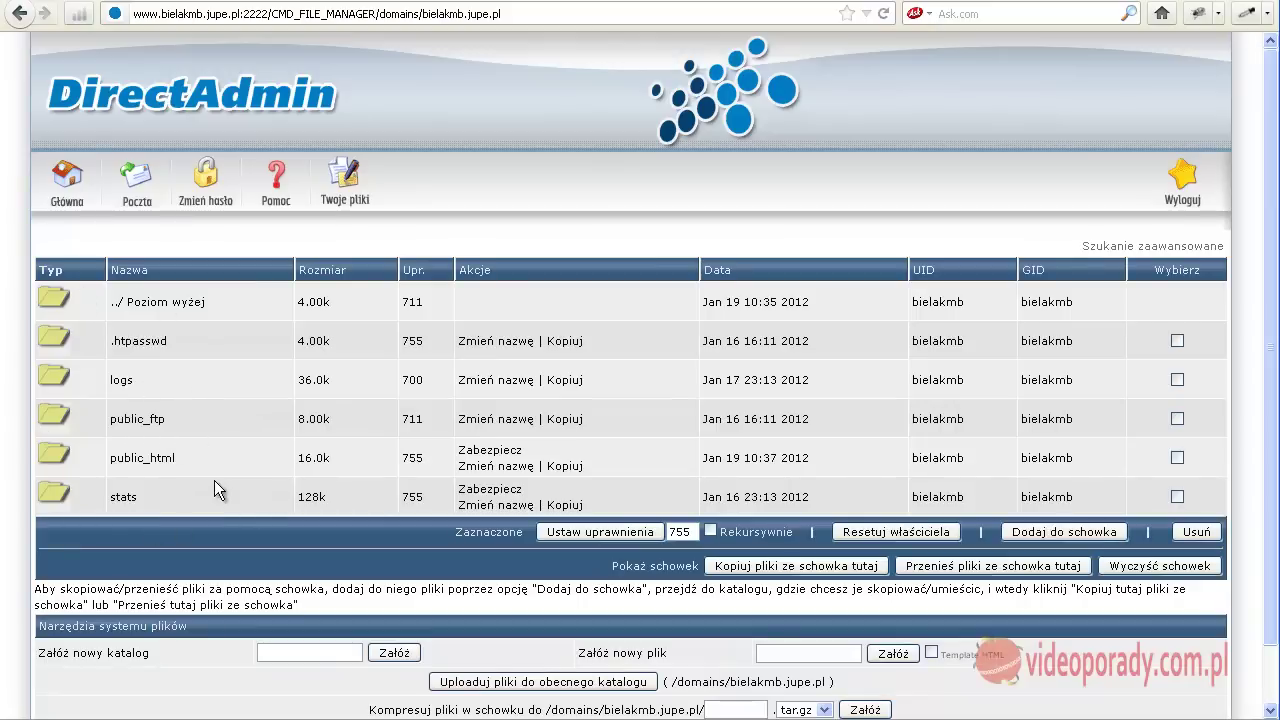
pyautogui.click(135, 461)
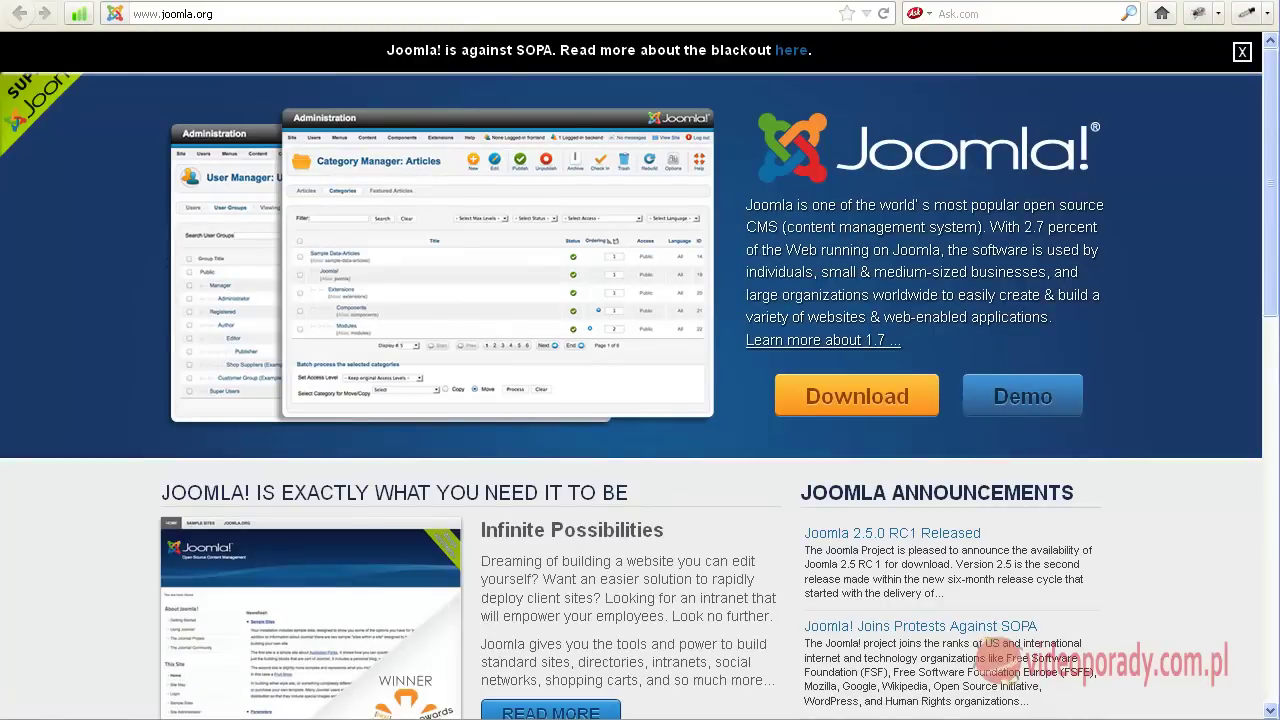
# Go to the Joomla download page and save the 1.7.3 Full Package ZIP to disk
pyautogui.click(150, 15)
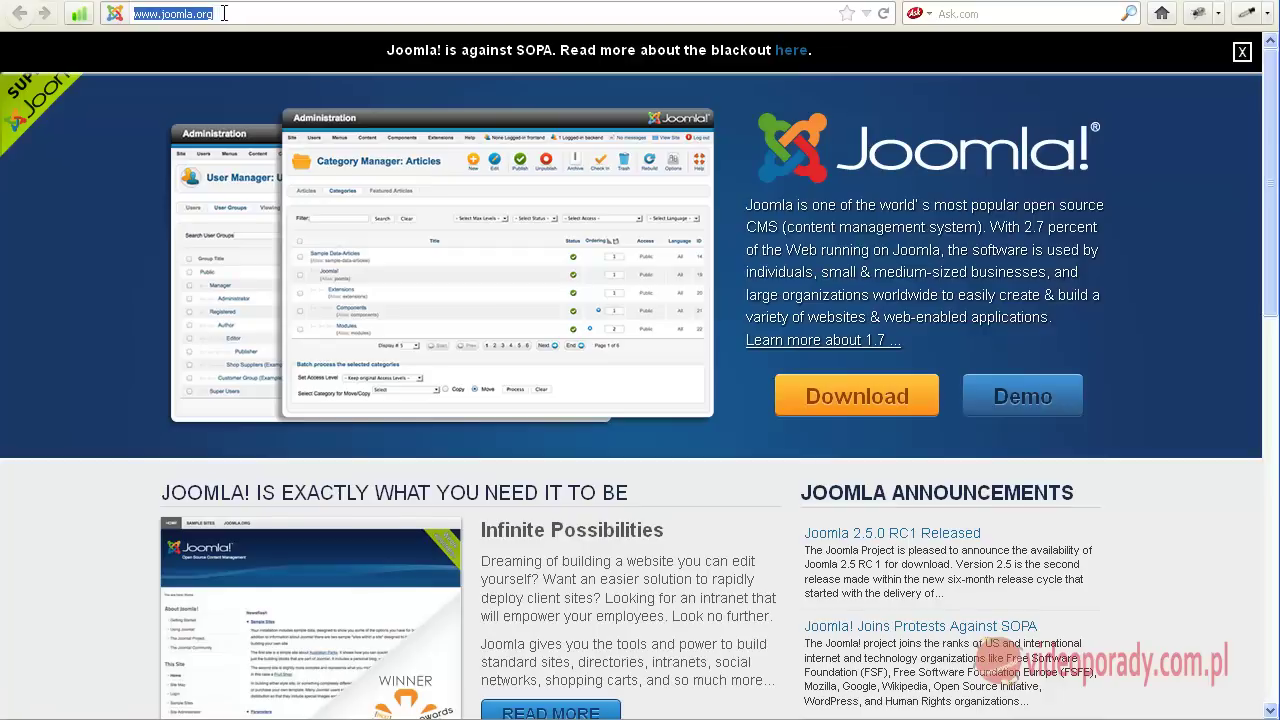
pyautogui.click(870, 398)
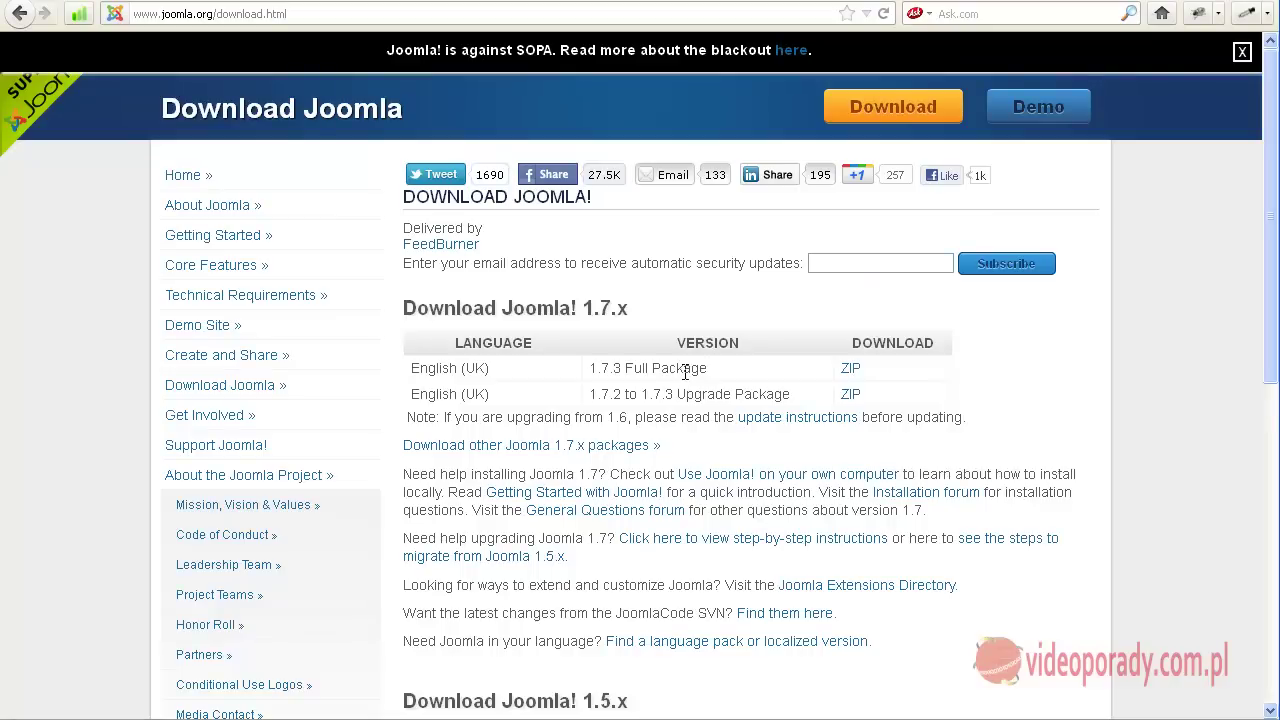
pyautogui.click(851, 370)
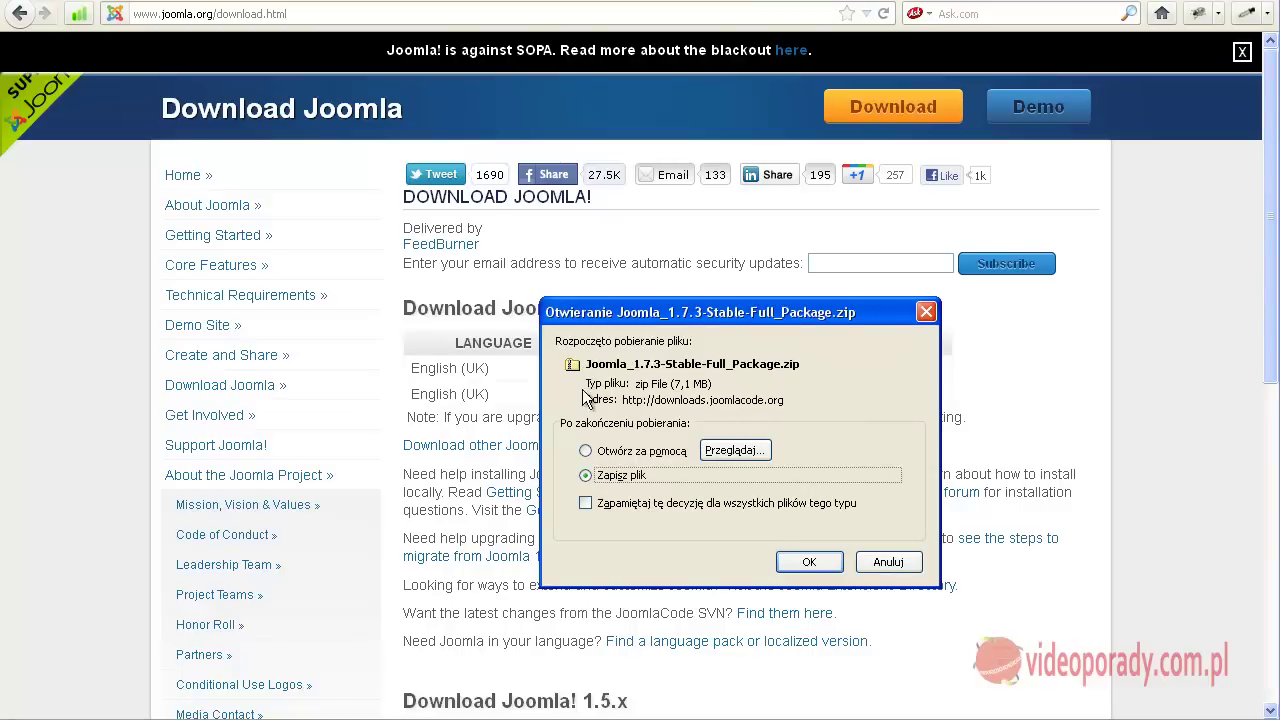
pyautogui.click(808, 564)
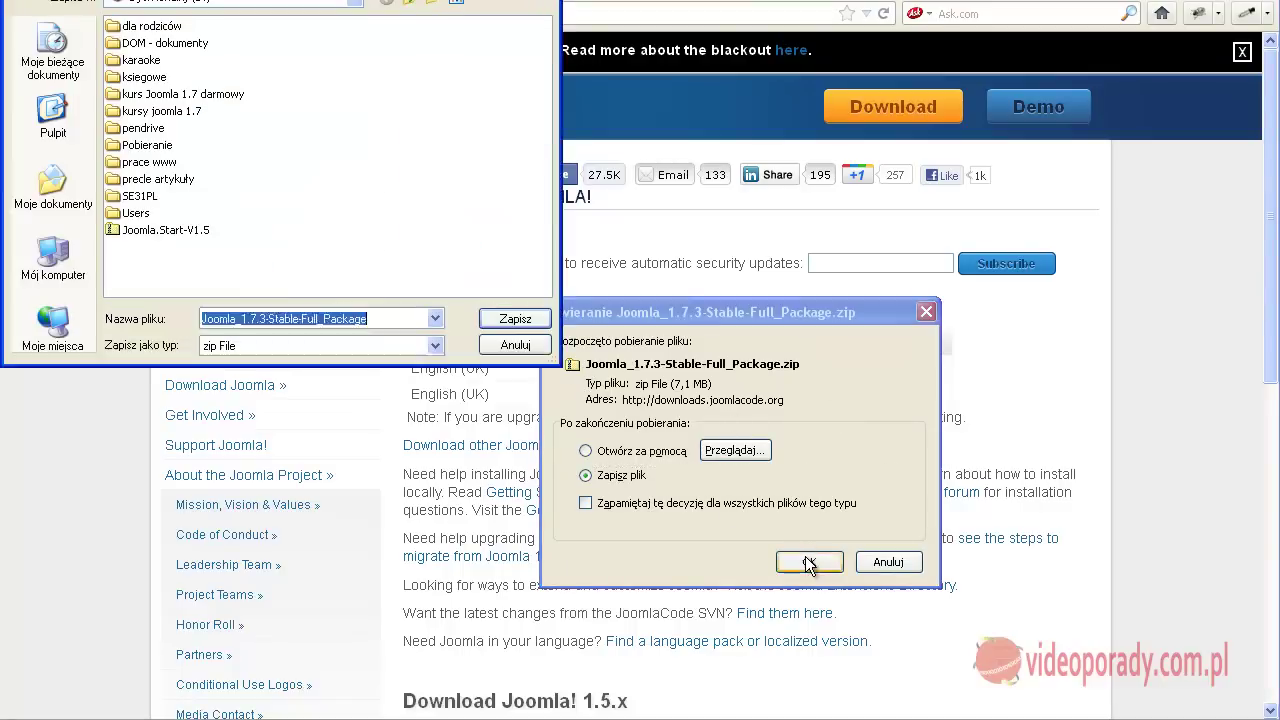
# Create a 'pliki joomla' folder inside 'kurs Joomla 1.7 darmowy' and save the zip there
pyautogui.doubleClick(150, 93)
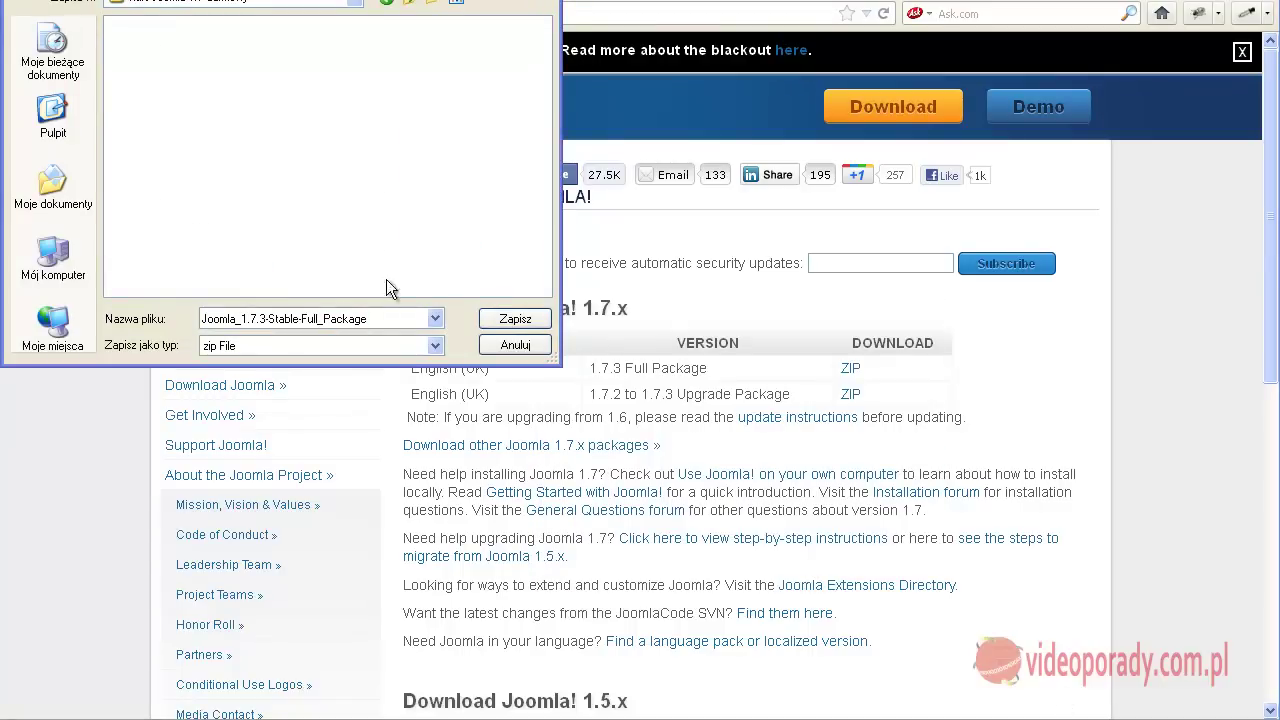
pyautogui.click(432, 3)
pyautogui.write('plik')
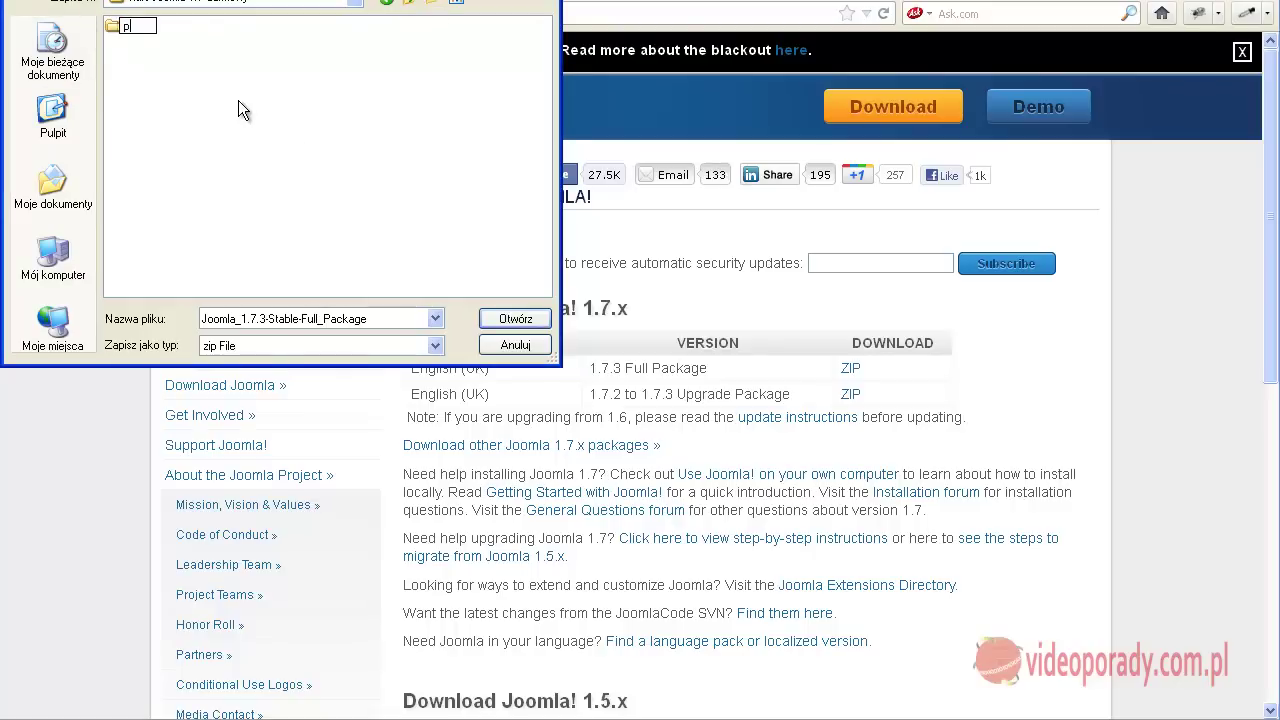
pyautogui.write('i joomla')
pyautogui.click(236, 104)
pyautogui.doubleClick(154, 28)
pyautogui.click(514, 318)
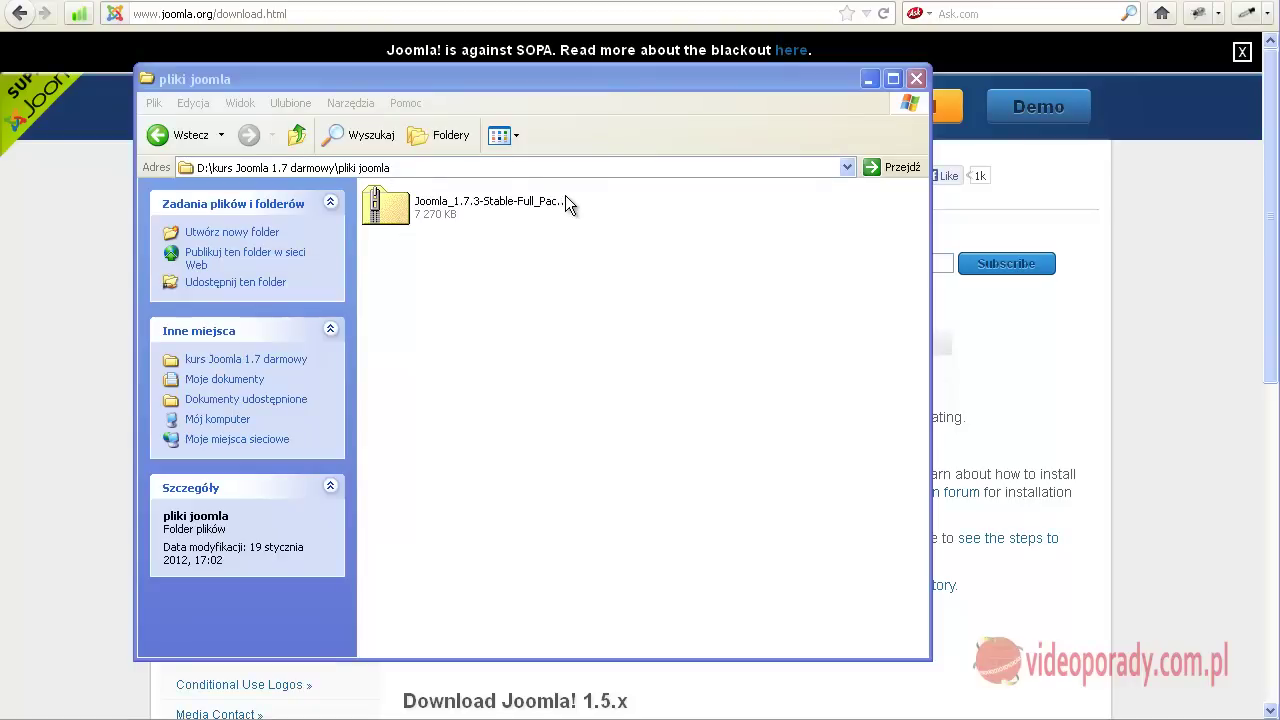
# Open the Joomla zip's 7-Zip options, then dismiss them without extracting the archive
pyautogui.click(421, 216)
pyautogui.click(721, 425)
pyautogui.click(390, 209)
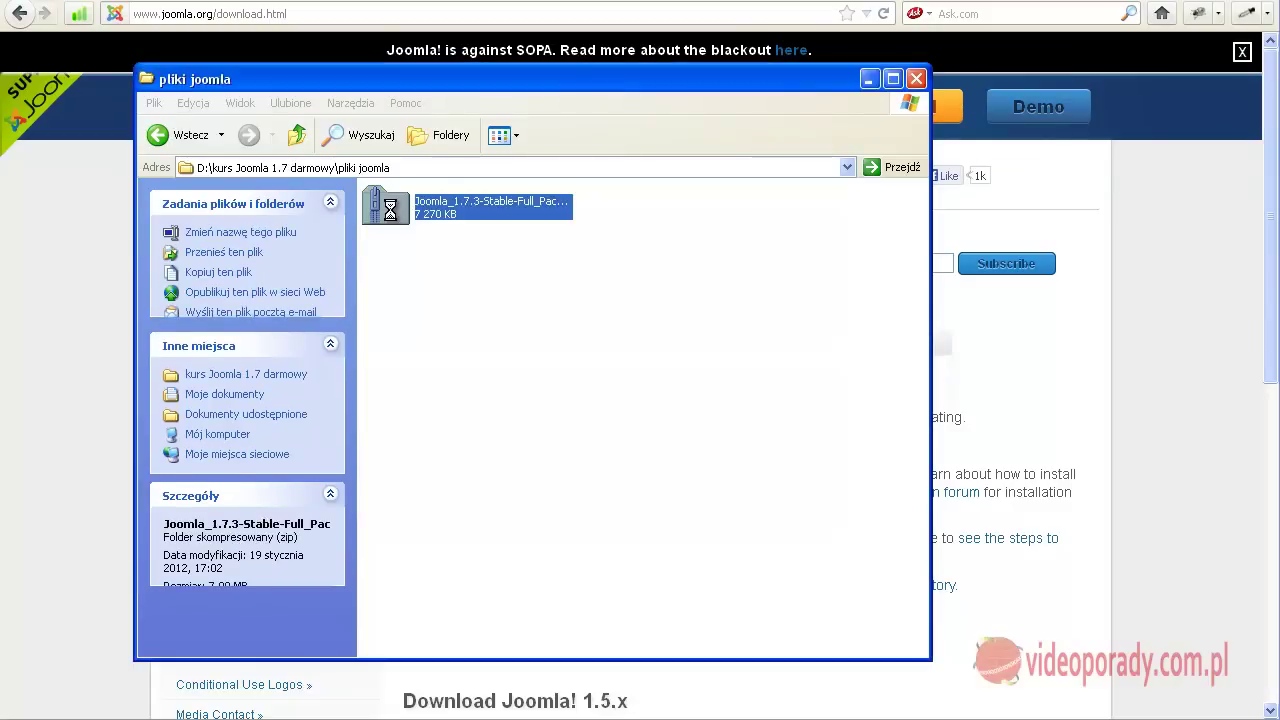
pyautogui.rightClick(390, 209)
pyautogui.moveTo(465, 332)
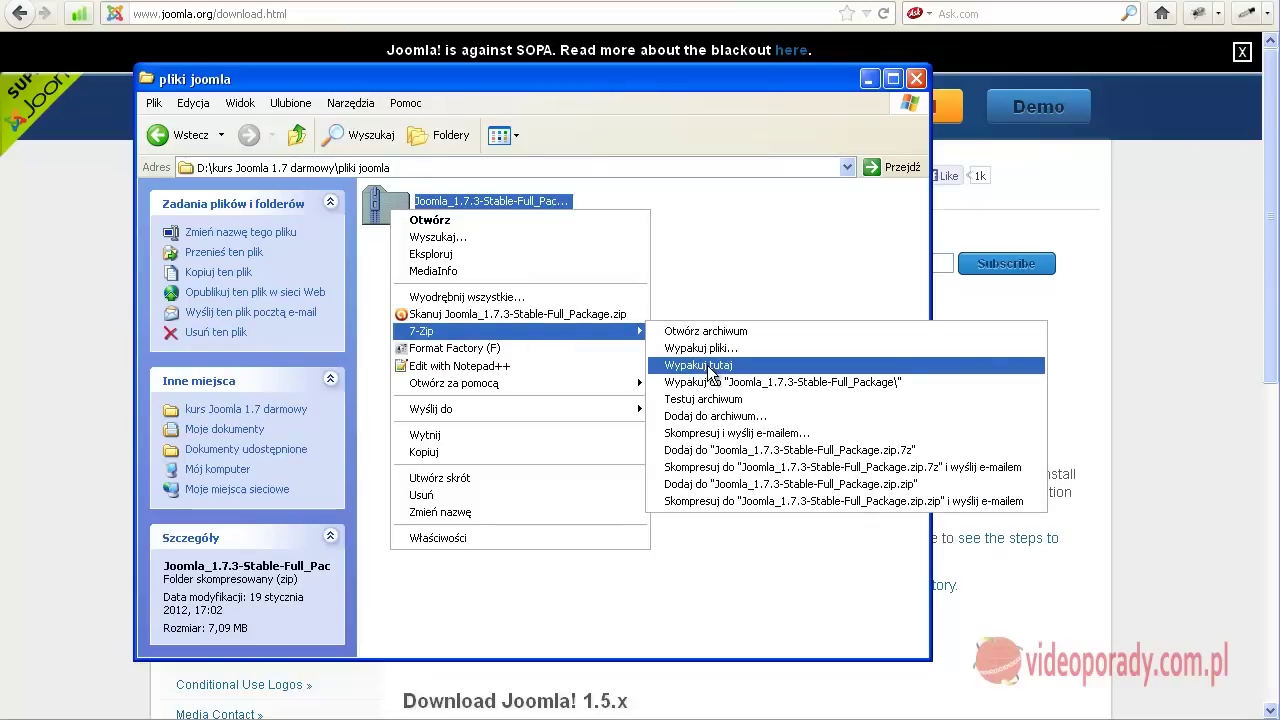
pyautogui.click(718, 274)
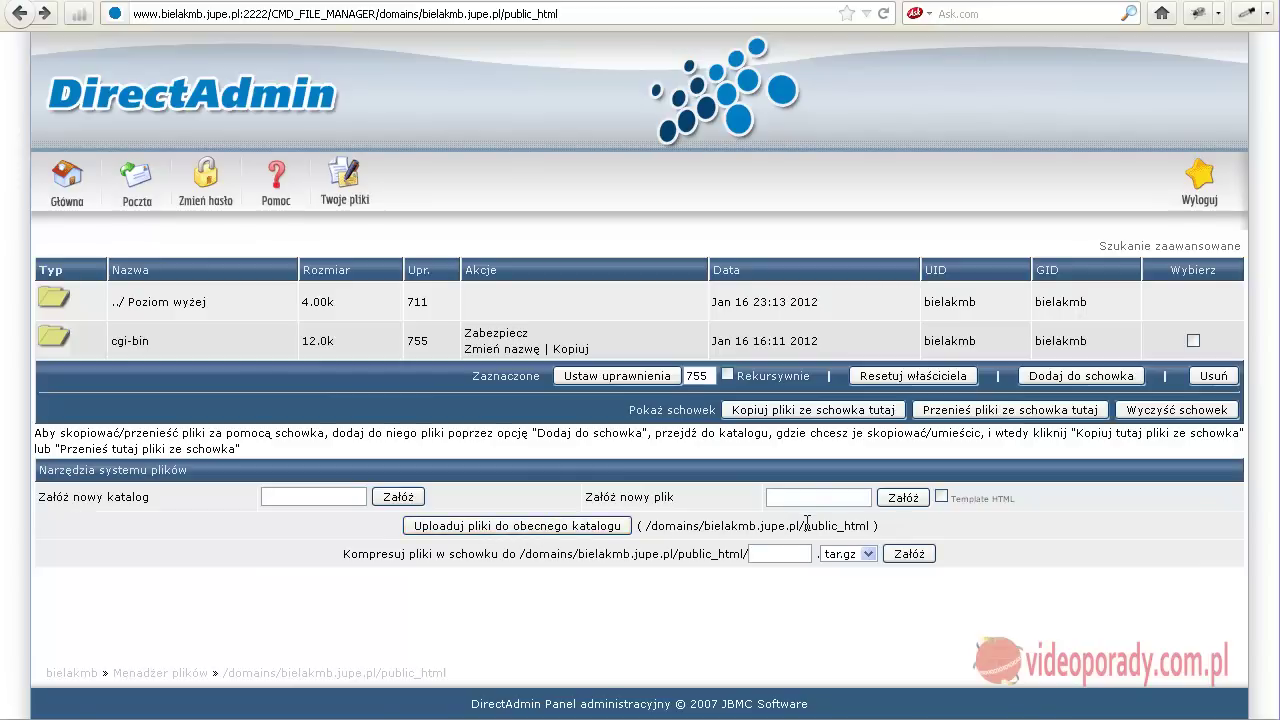
# Upload the Joomla_1.7.3-Stable-Full_Package zip into public_html through the upload form
pyautogui.moveTo(803, 526); pyautogui.dragTo(874, 526)
pyautogui.click(890, 526)
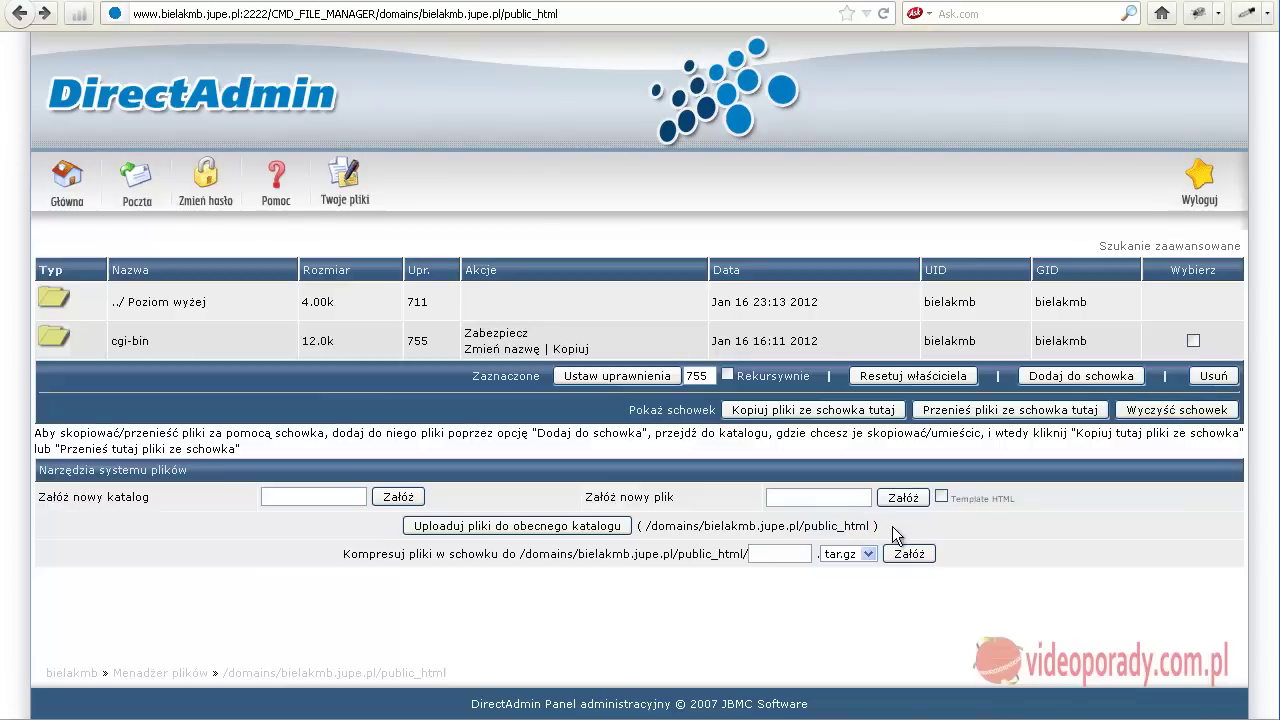
pyautogui.click(512, 530)
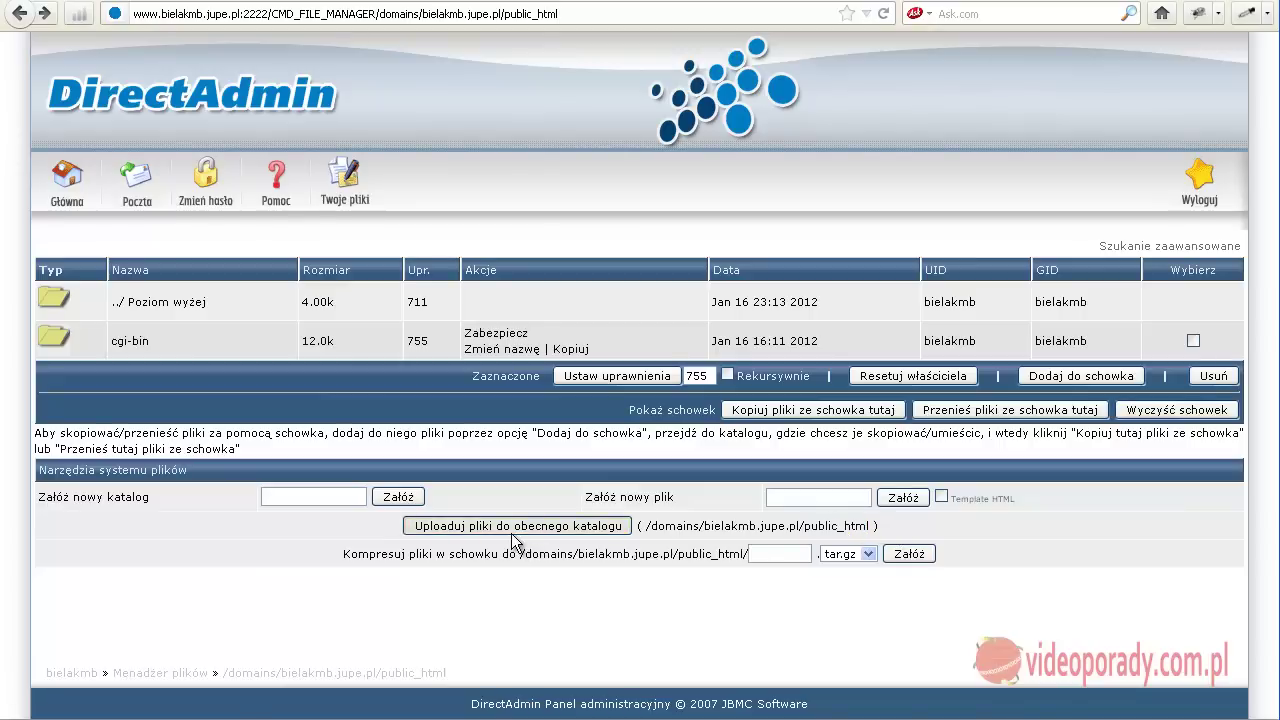
pyautogui.click(530, 274)
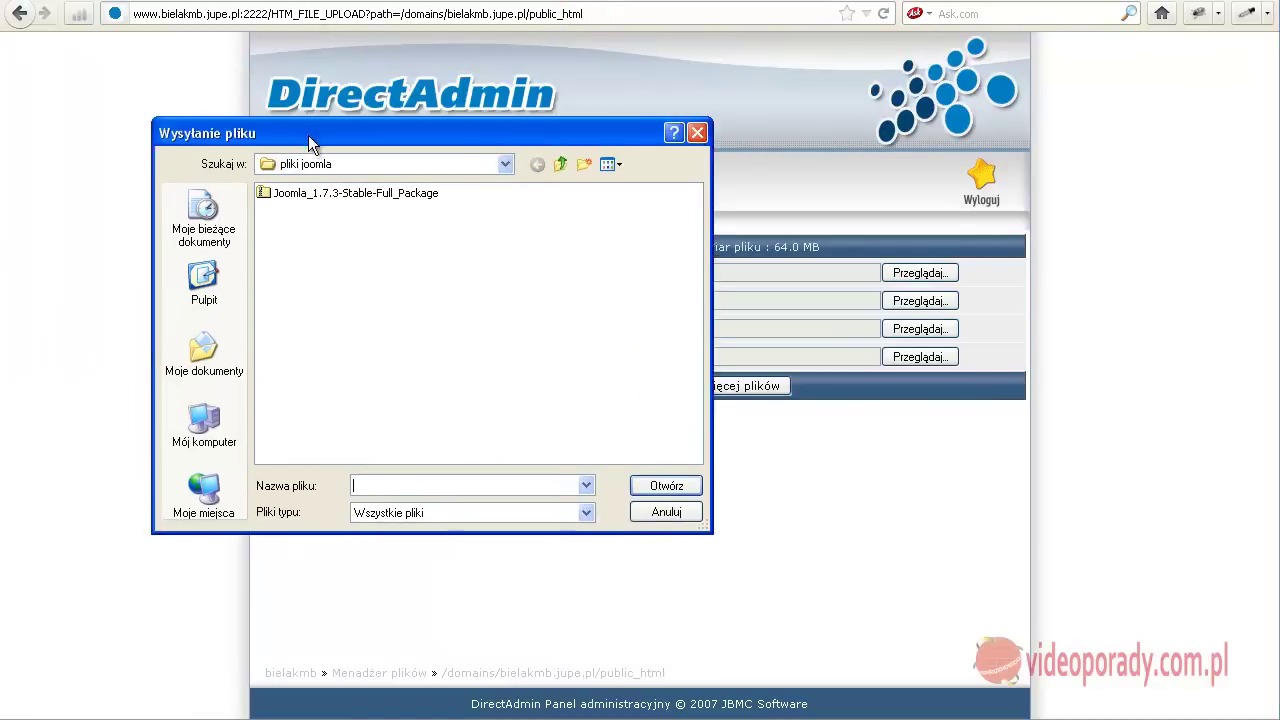
pyautogui.click(305, 199)
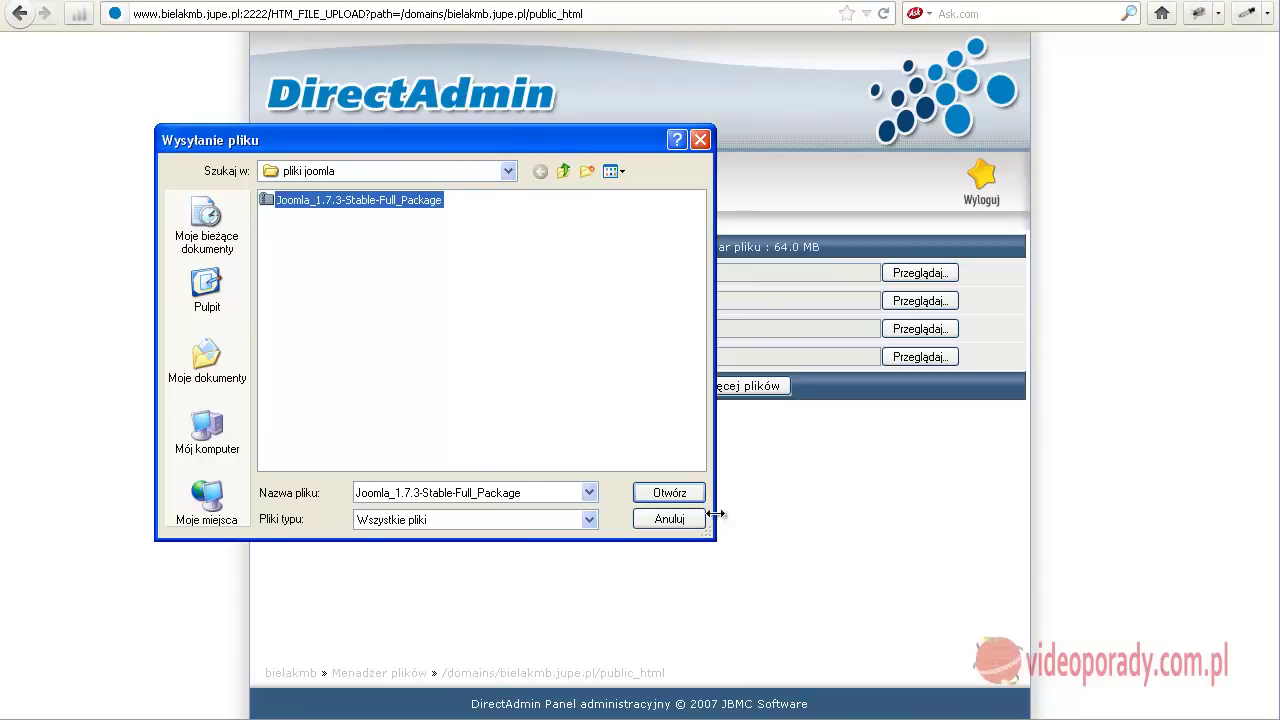
pyautogui.click(670, 492)
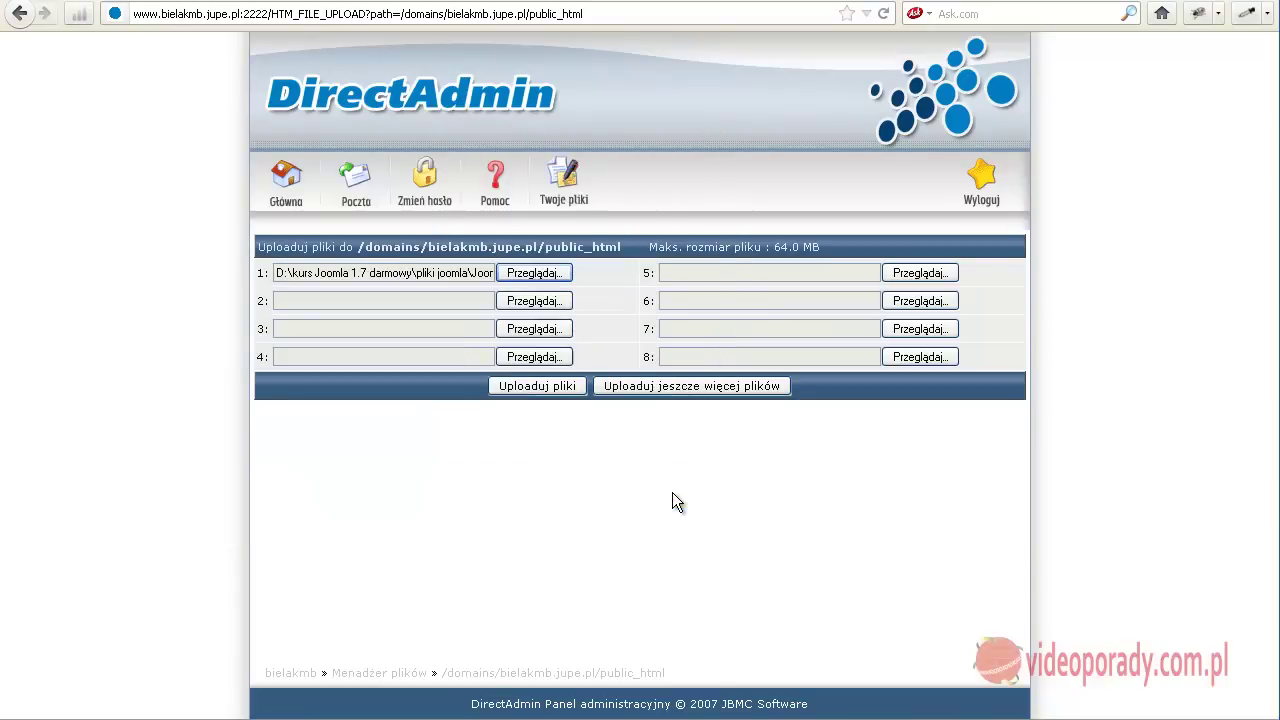
pyautogui.click(537, 385)
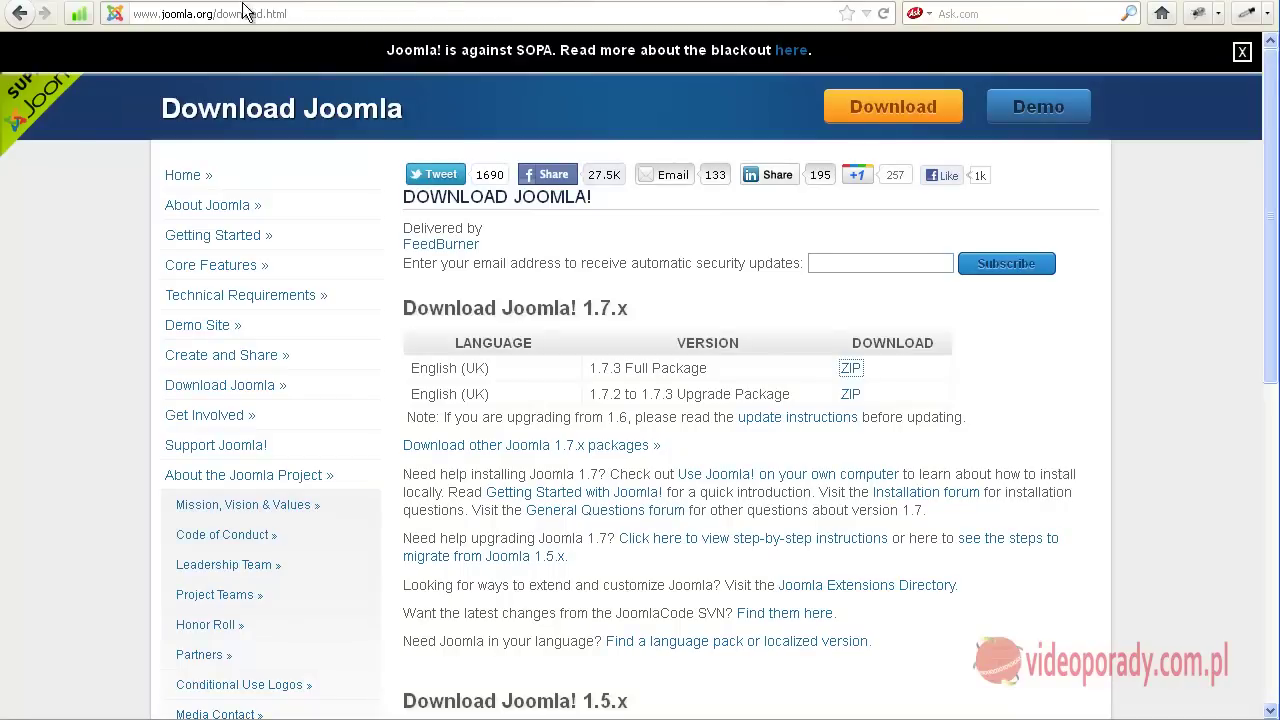
pyautogui.moveTo(310, 14); pyautogui.dragTo(197, 18)
pyautogui.write('pl')
pyautogui.press('Return')
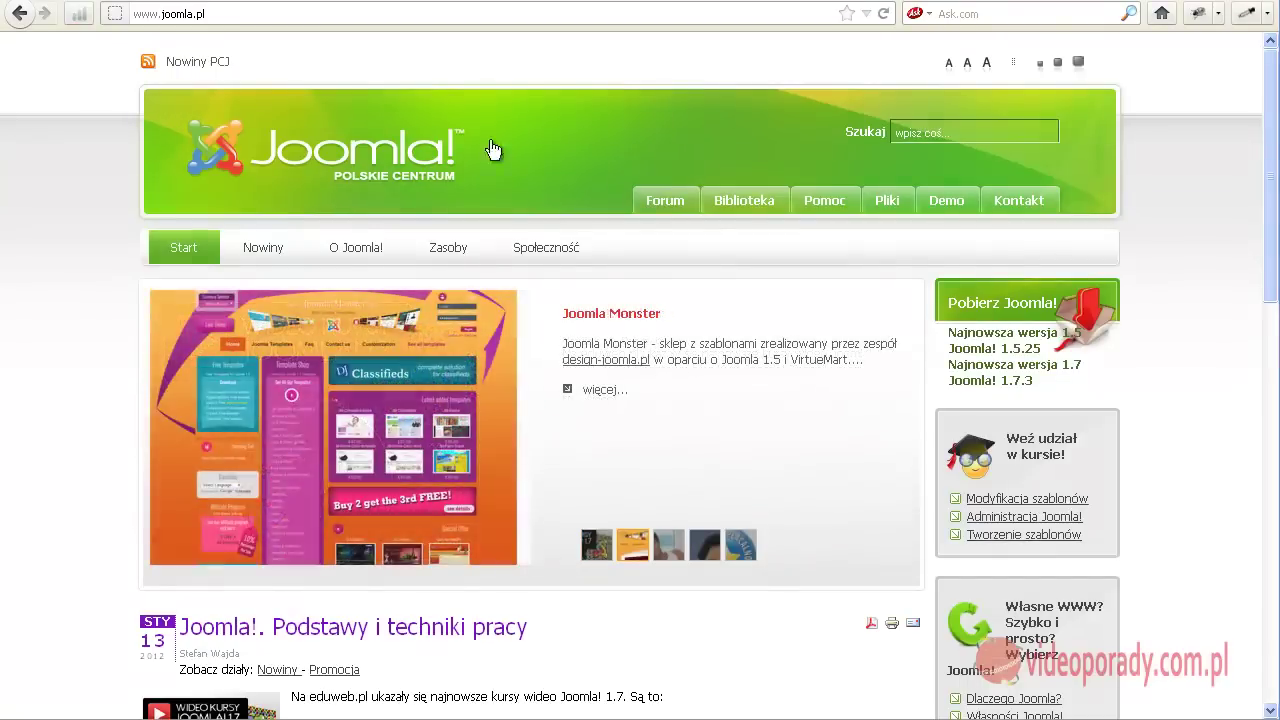
pyautogui.click(1013, 375)
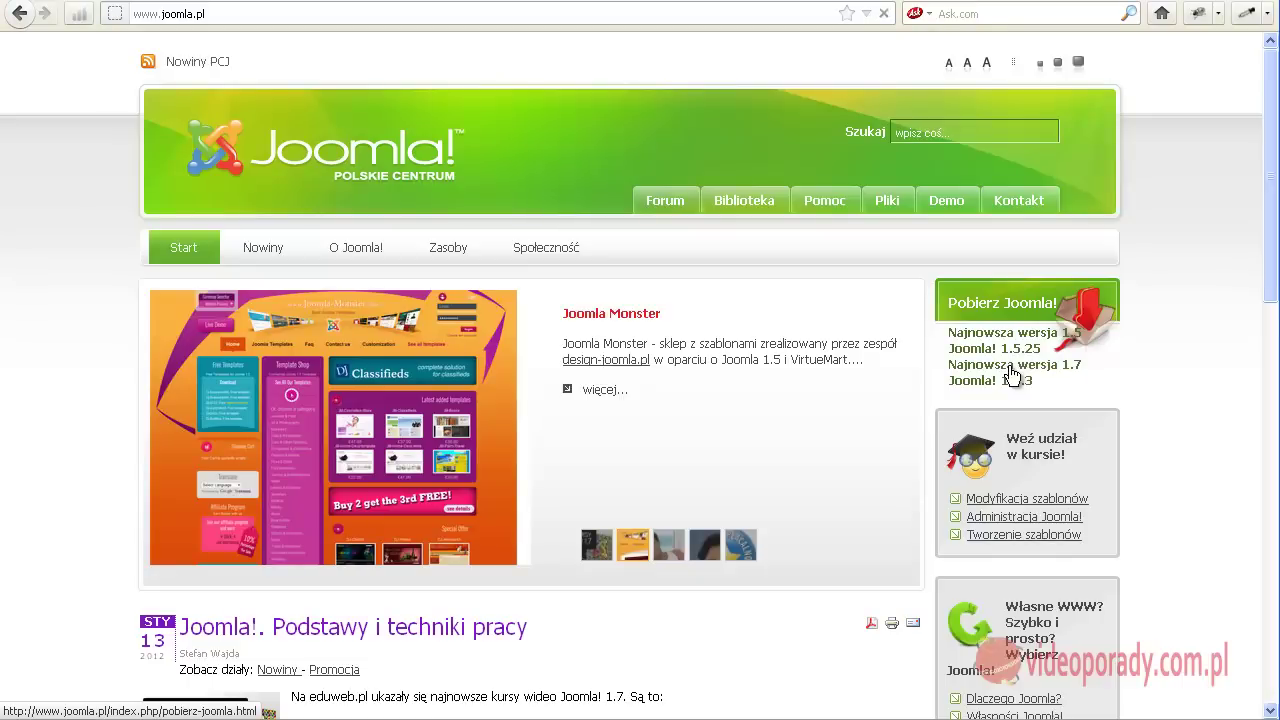
pyautogui.scroll(-5, 756, 375)
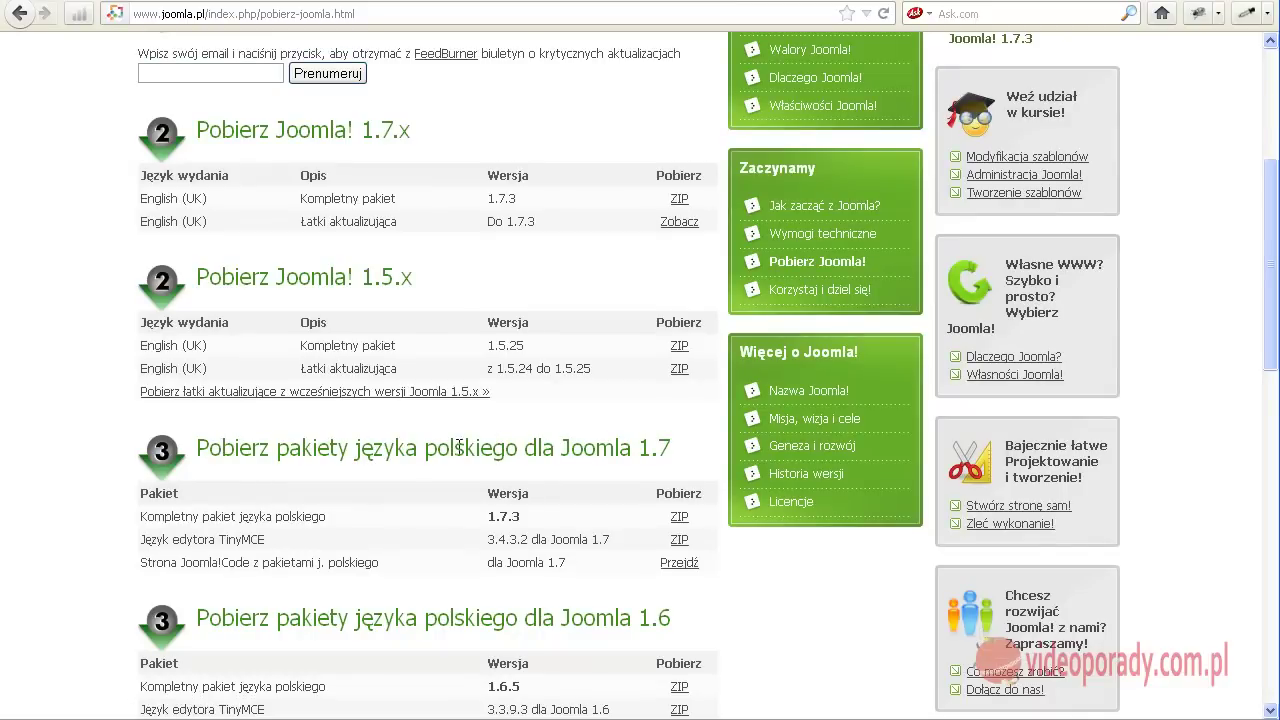
# Save the Polish 1.7 full language pack and Polish TinyMCE pack ZIPs into pliki joomla
pyautogui.click(679, 518)
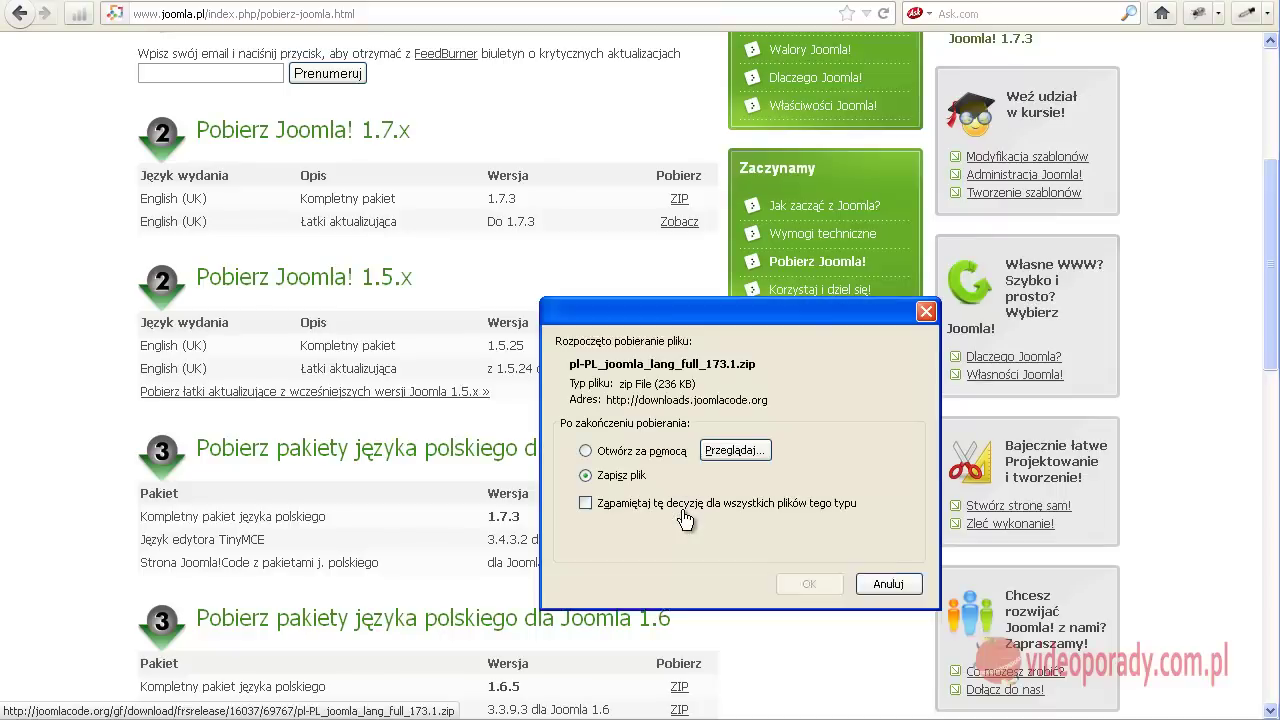
pyautogui.click(811, 563)
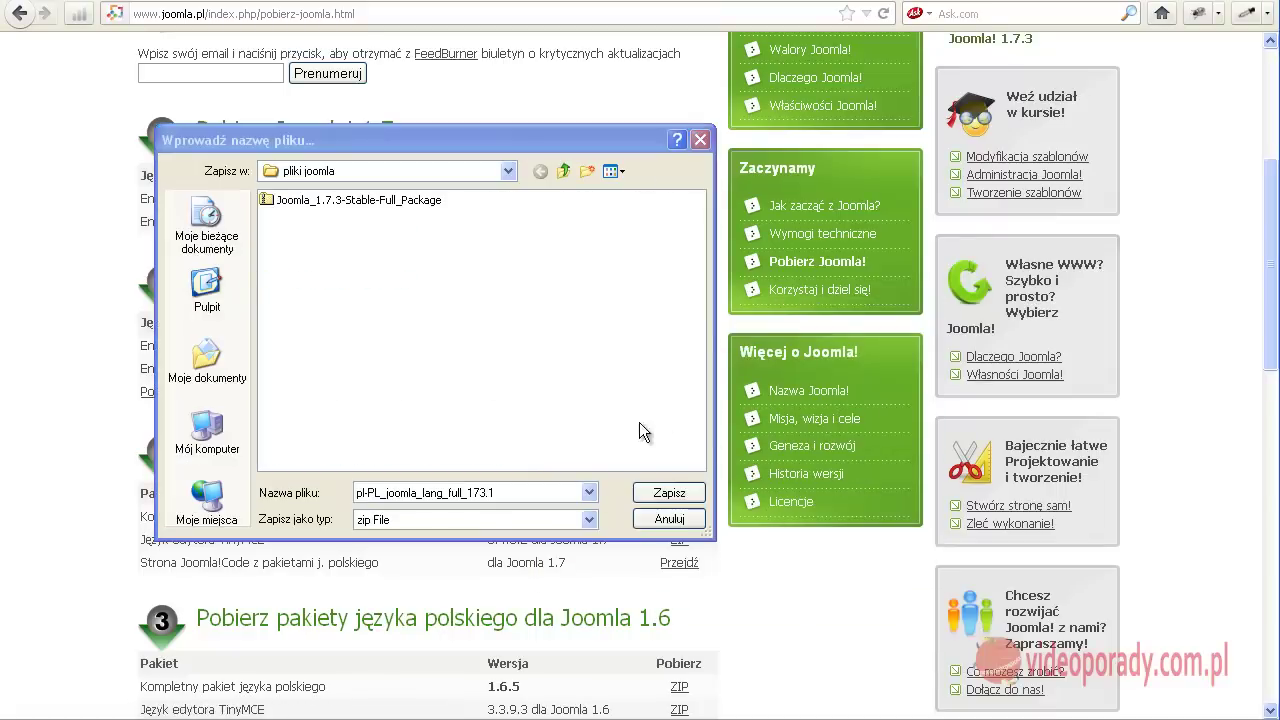
pyautogui.click(668, 492)
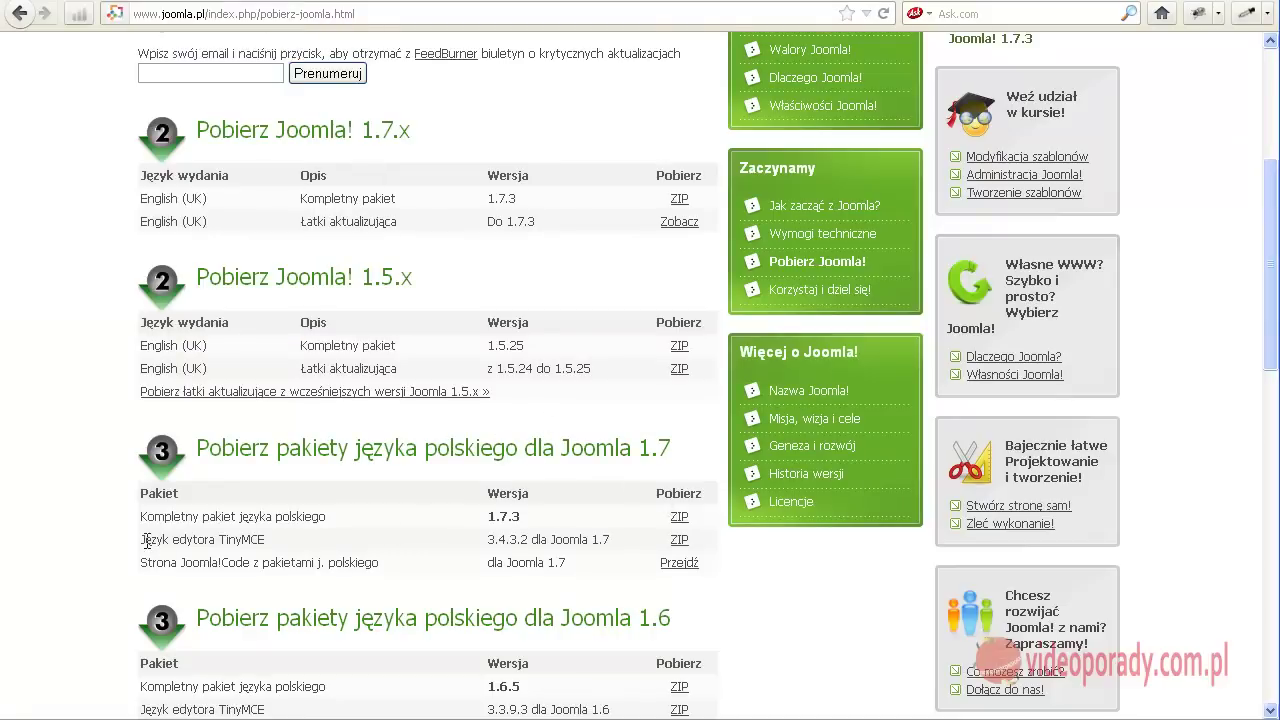
pyautogui.click(684, 542)
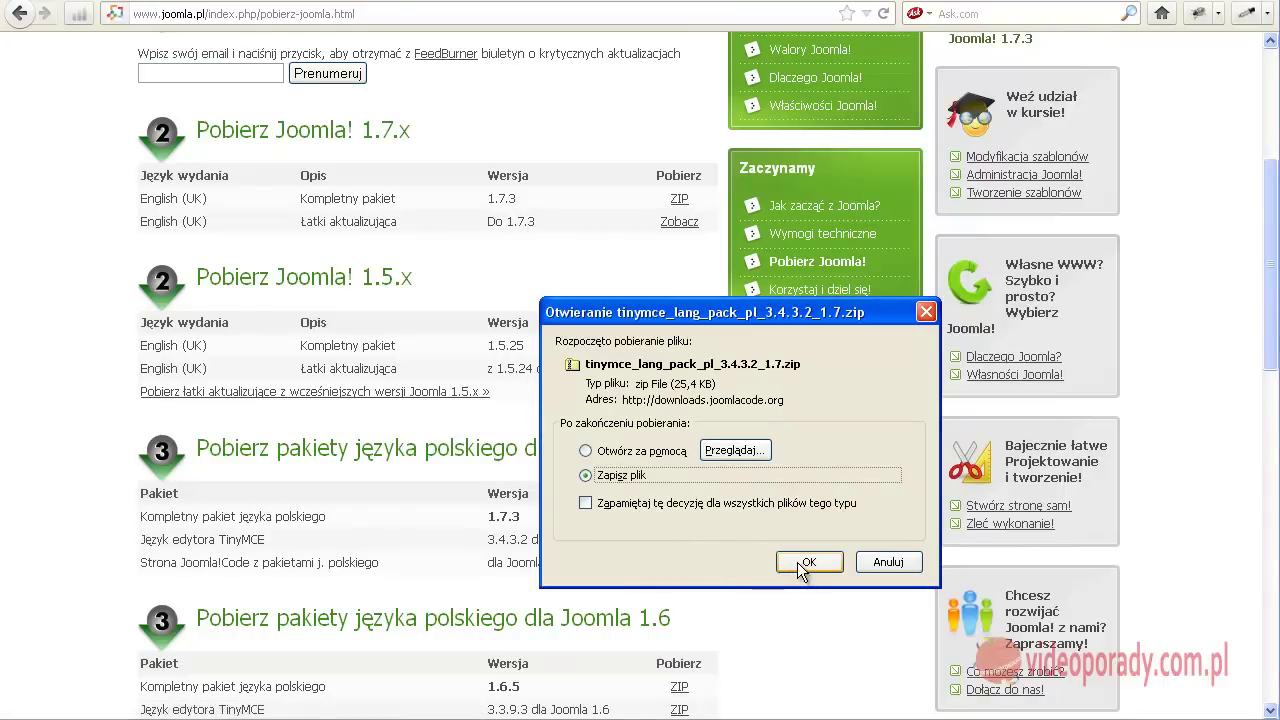
pyautogui.click(806, 562)
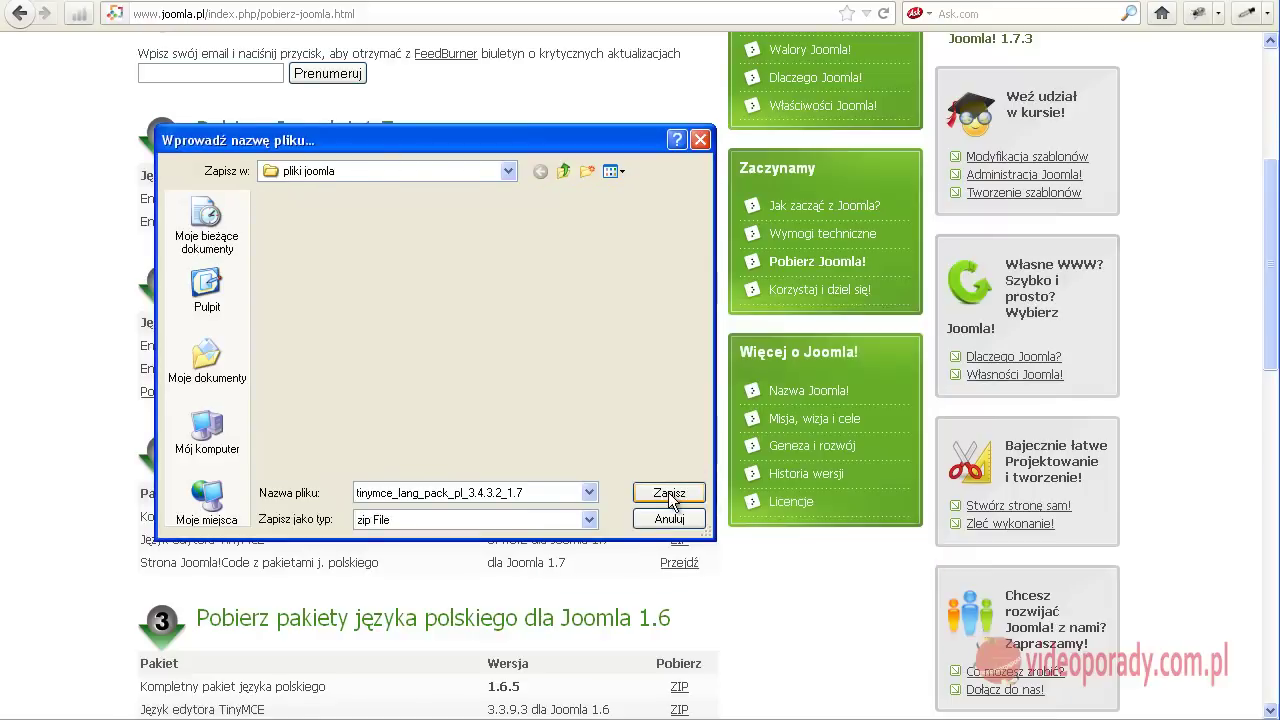
pyautogui.click(669, 493)
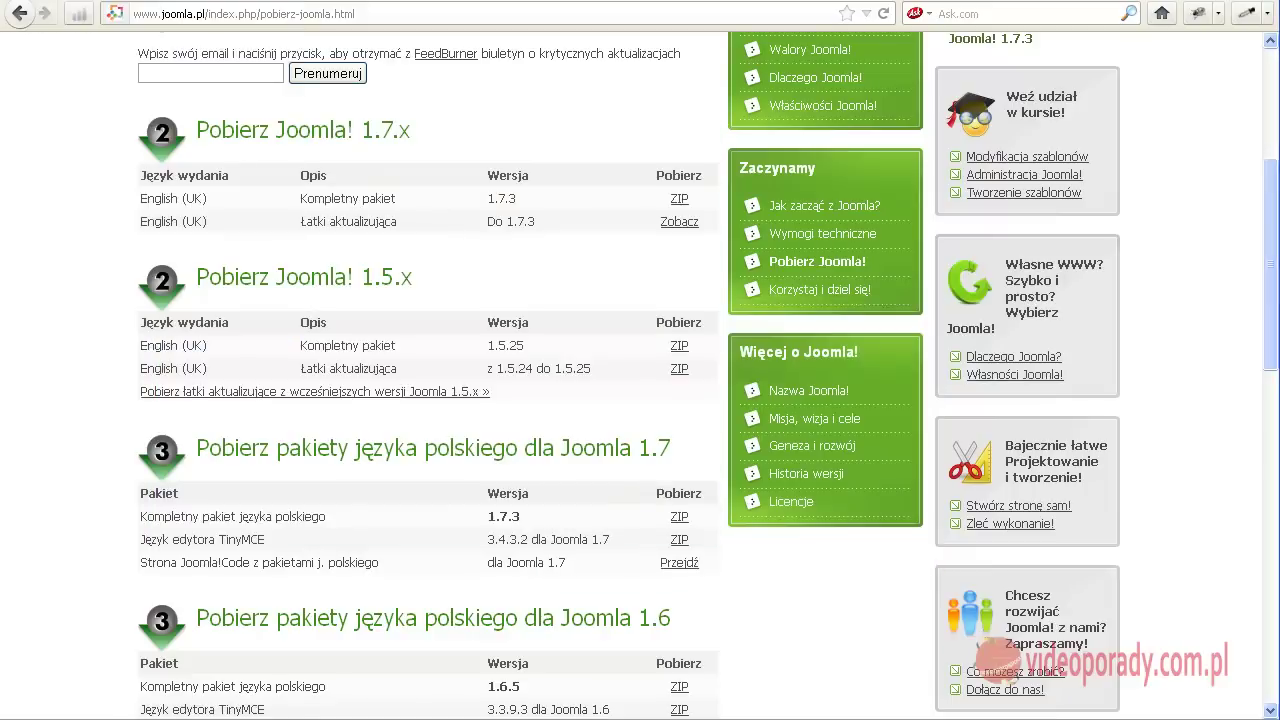
# Check the details of the Joomla 1.7.3, Polish language and TinyMCE ZIPs in pliki joomla
pyautogui.hotkey('alt', 'Tab')
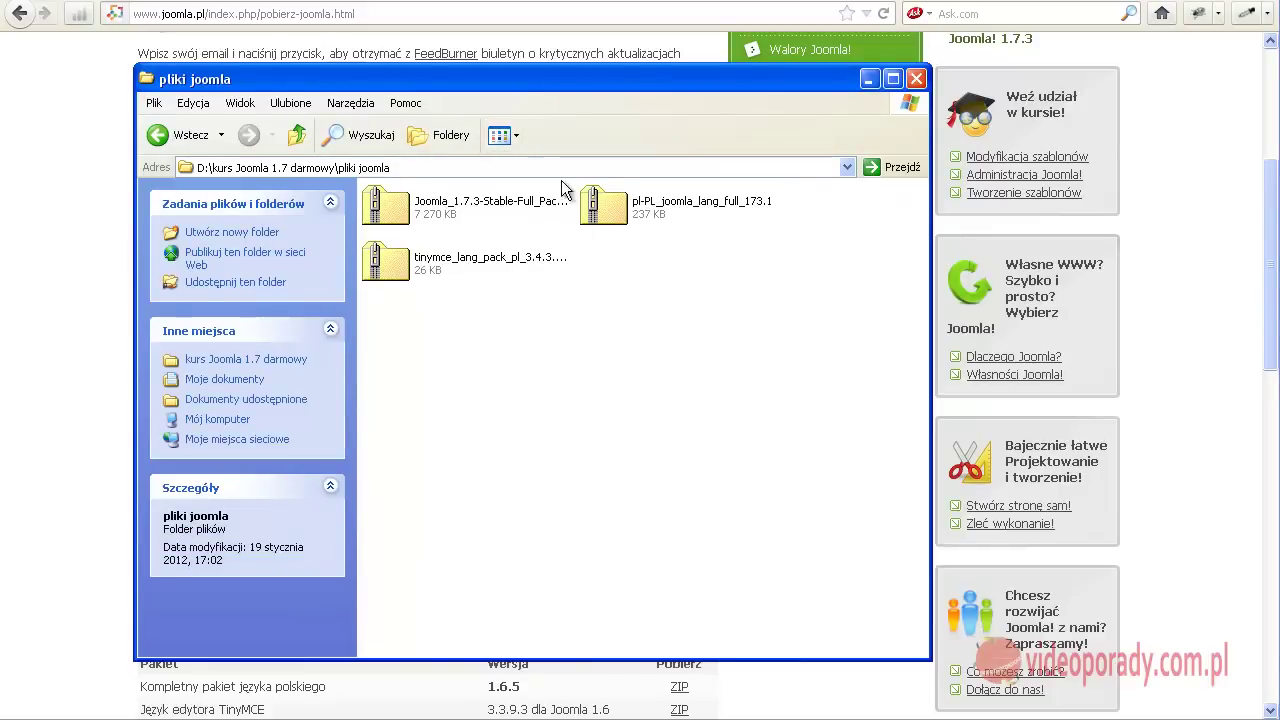
pyautogui.click(613, 208)
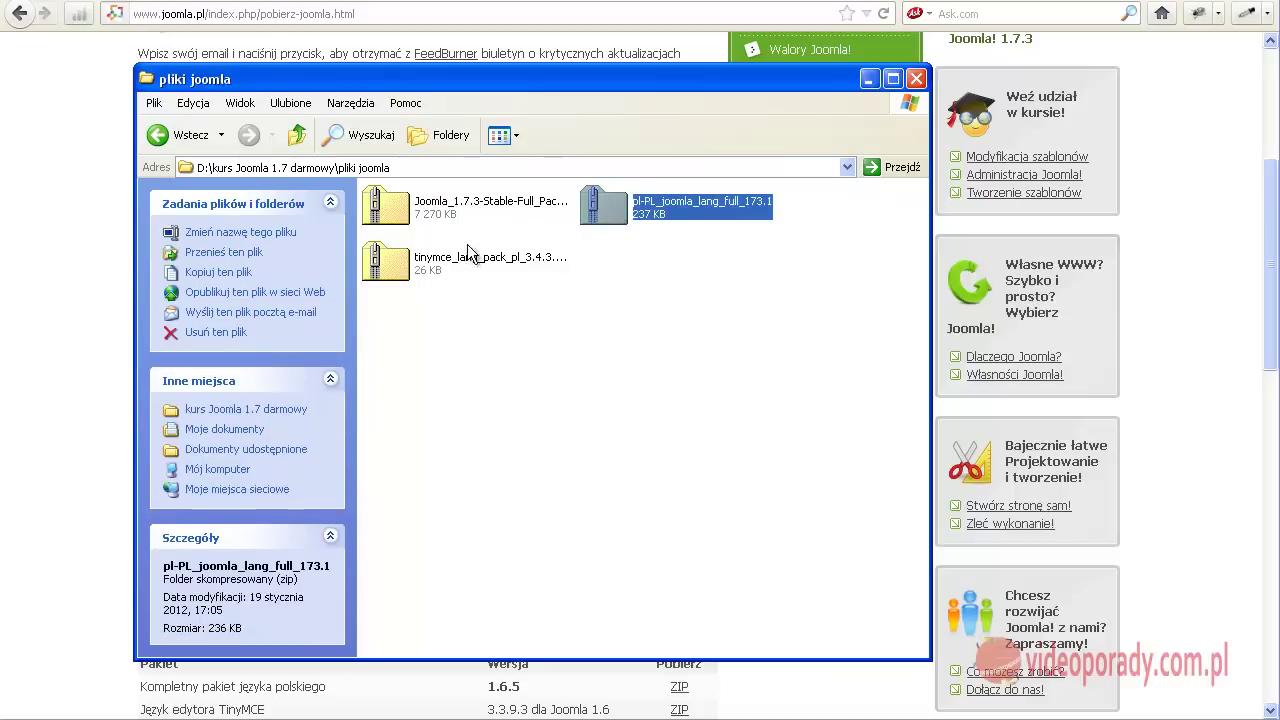
pyautogui.click(398, 265)
pyautogui.click(396, 212)
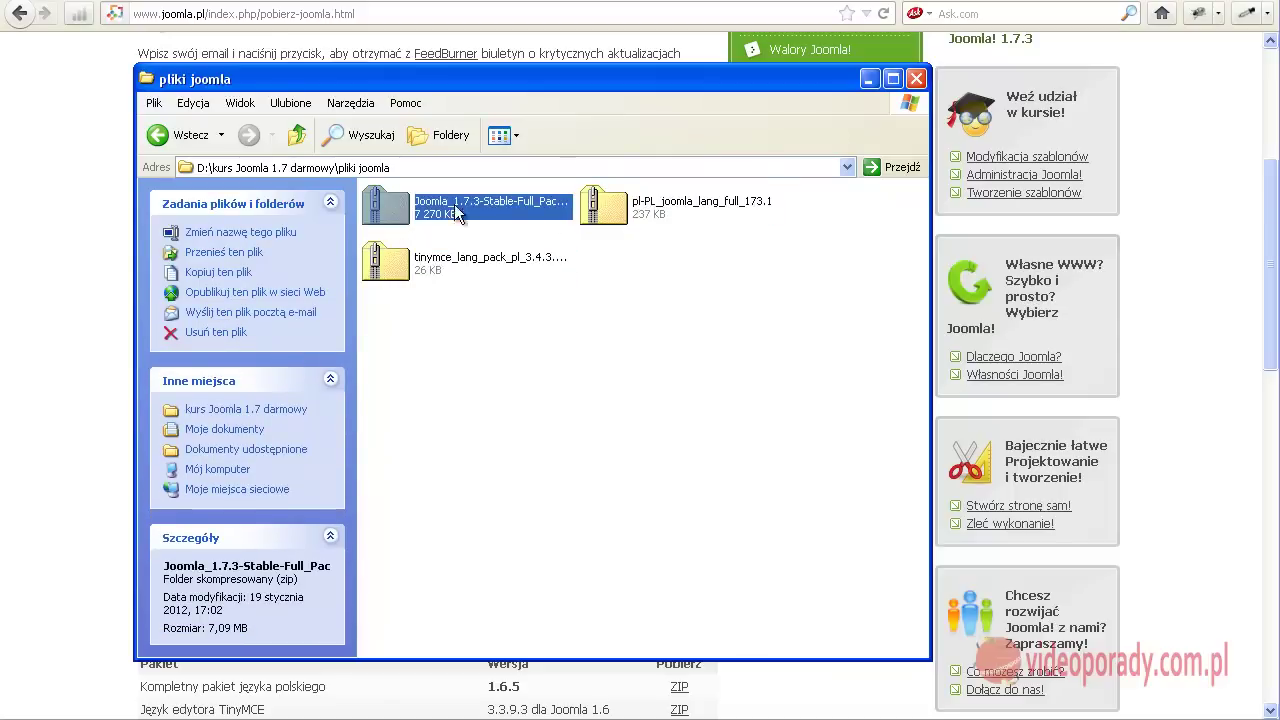
pyautogui.click(613, 205)
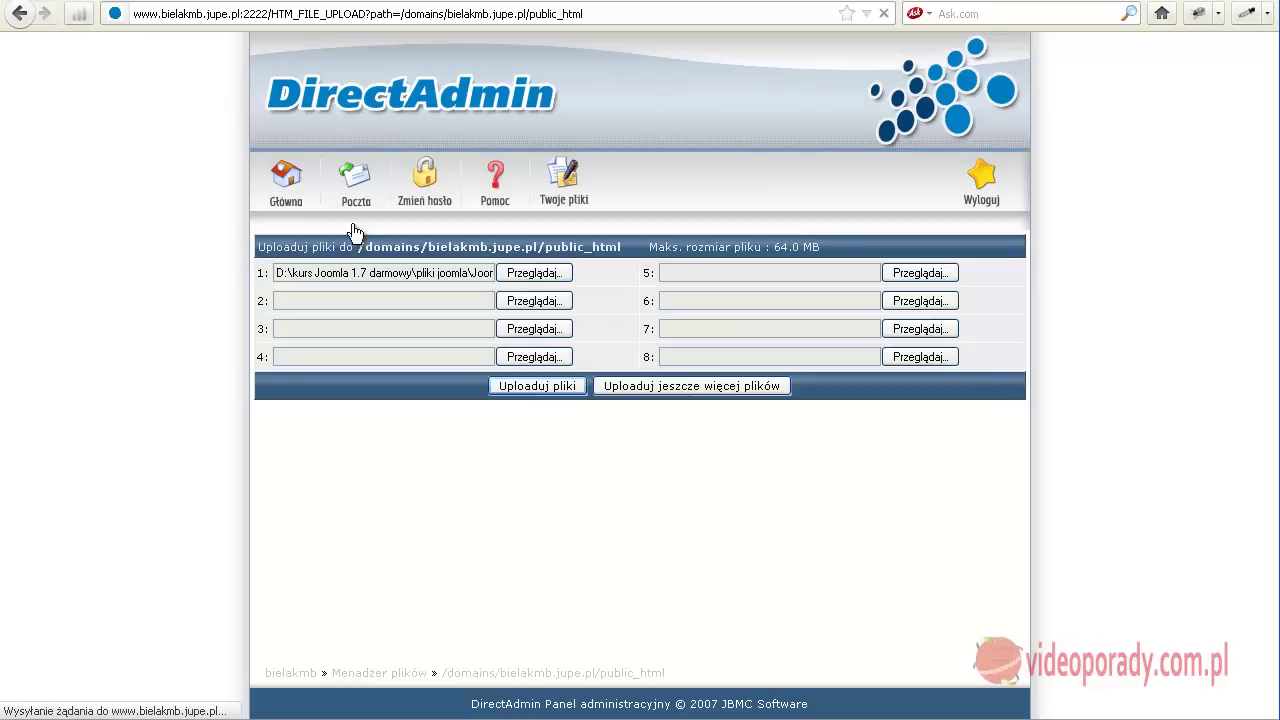
# Open the panel home page in a new tab and go to the domain's Menadżer baz MySQL
pyautogui.rightClick(286, 196)
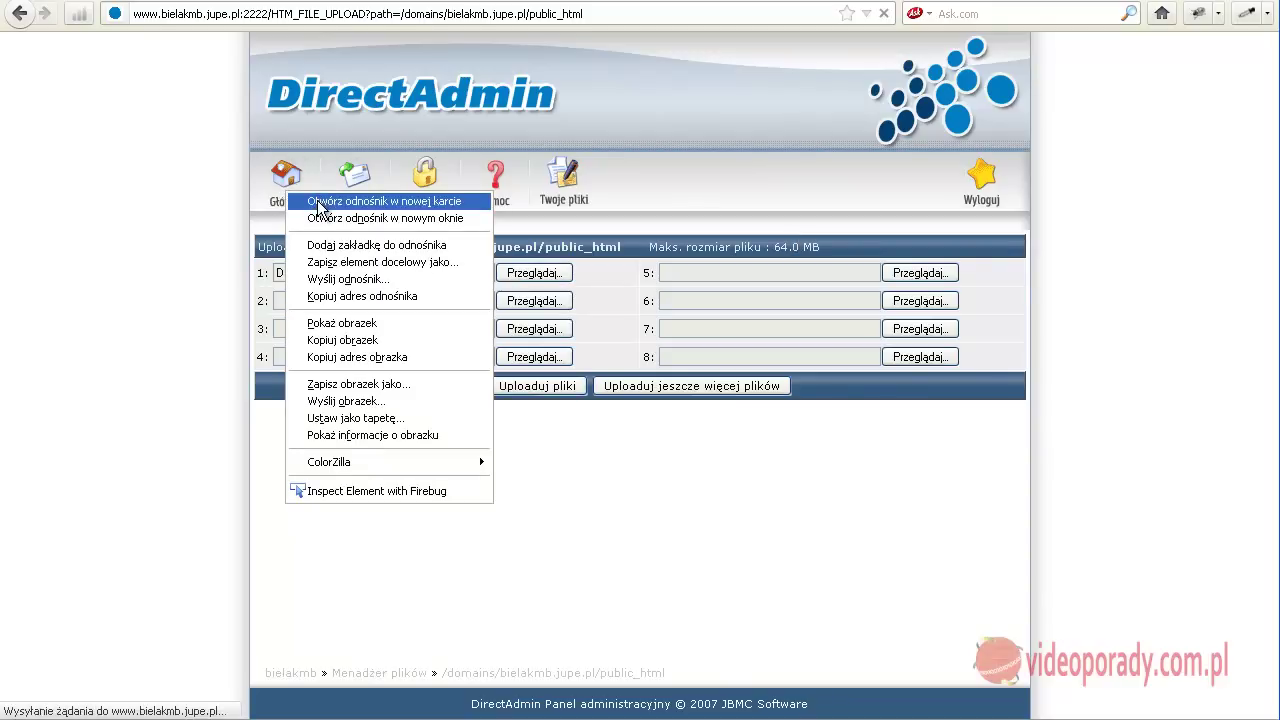
pyautogui.click(380, 201)
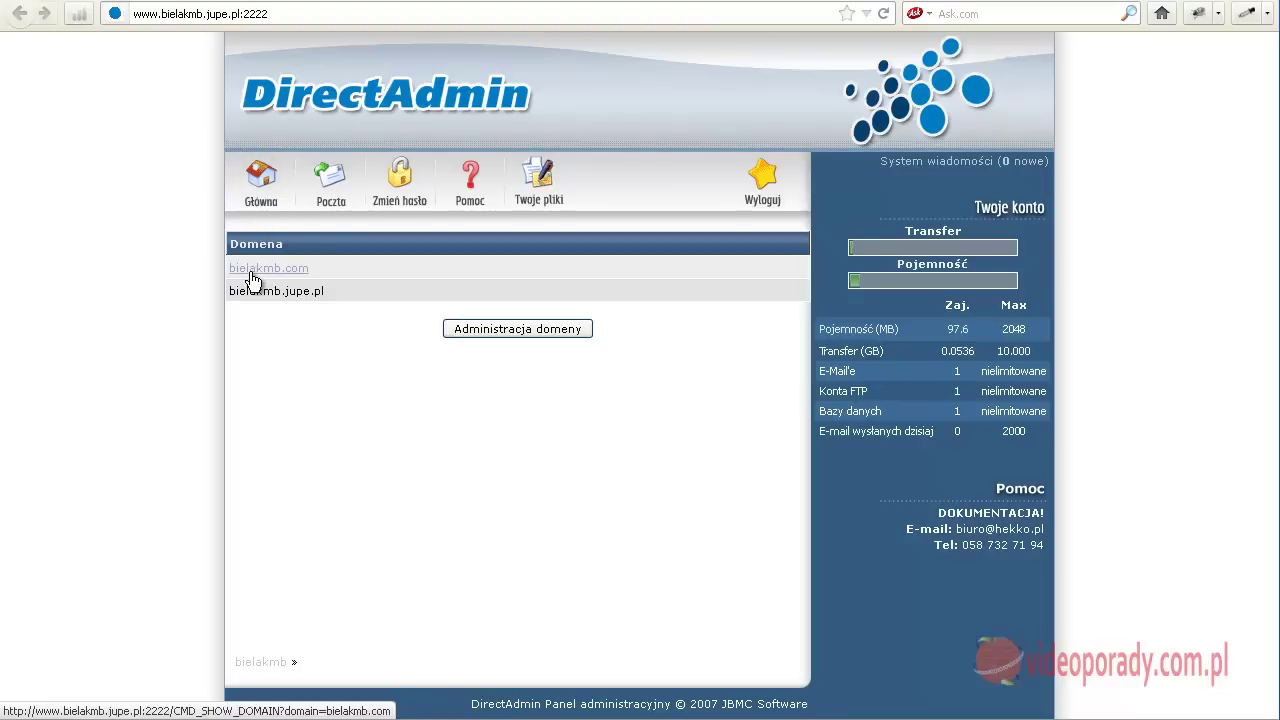
pyautogui.click(256, 293)
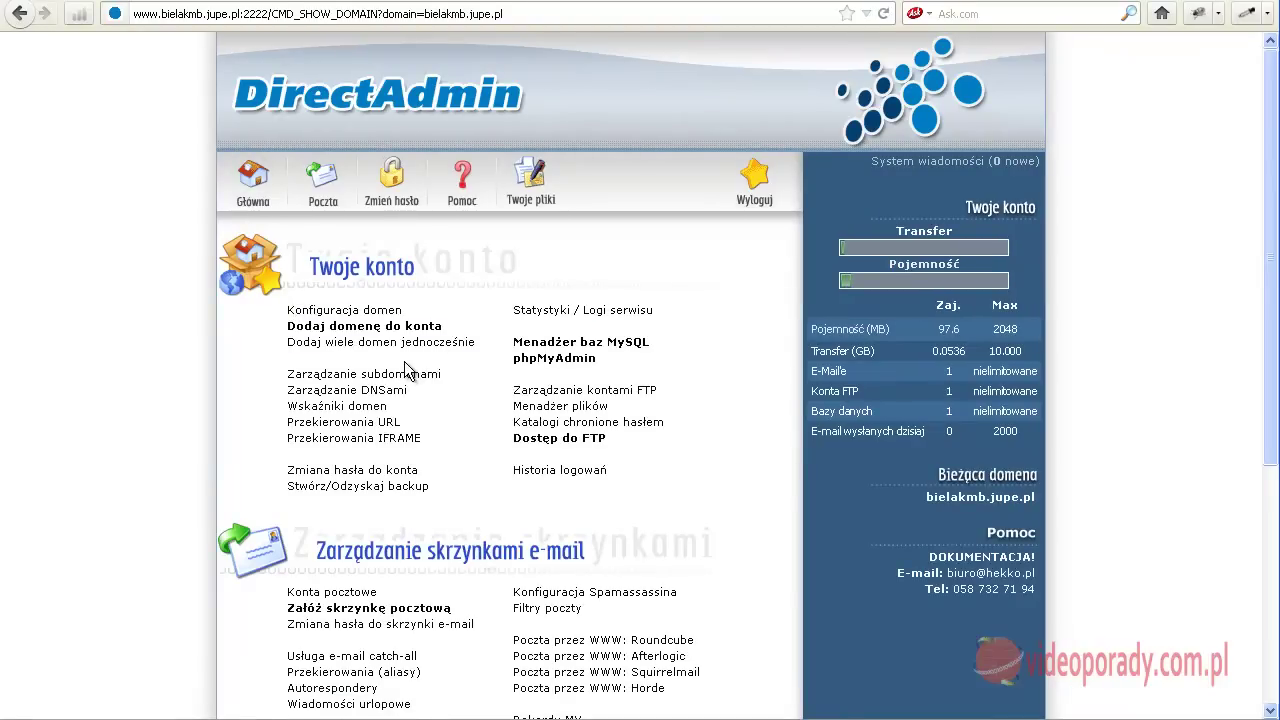
pyautogui.click(580, 343)
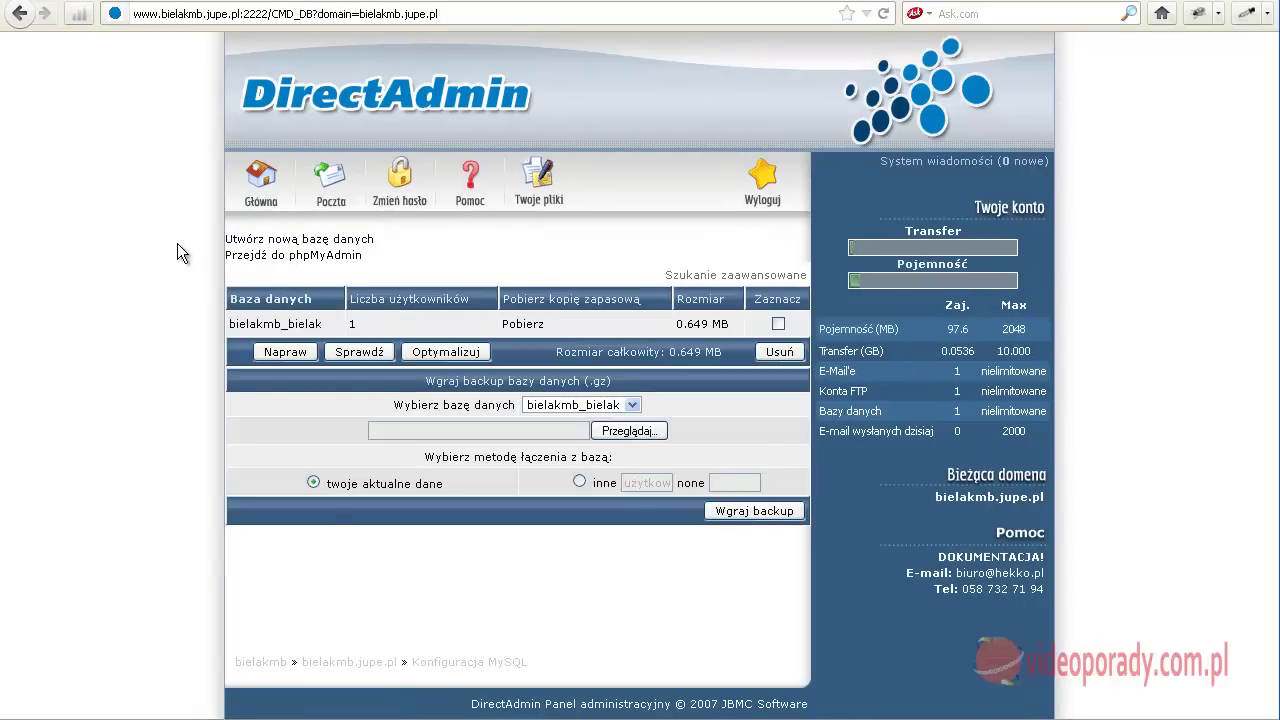
# Create MySQL database kurs with user kurs and a chosen password, confirmed twice
pyautogui.click(270, 241)
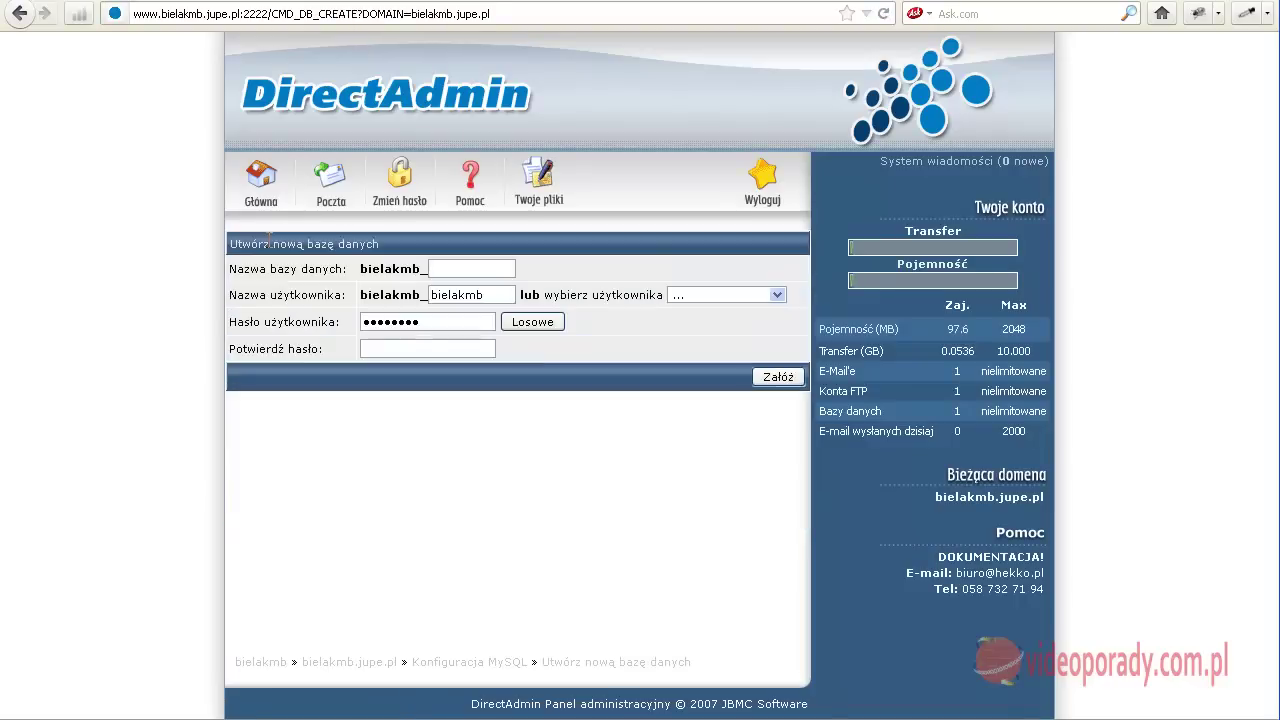
pyautogui.click(449, 268)
pyautogui.press('Tab')
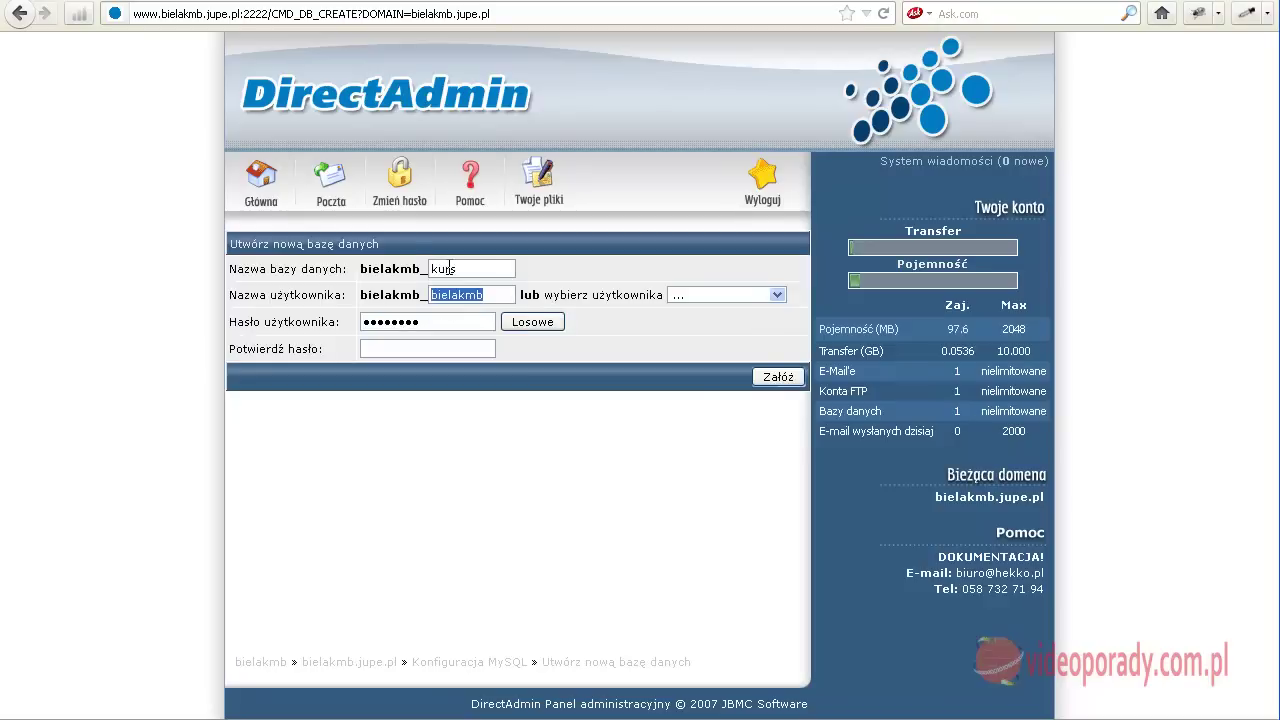
pyautogui.moveTo(430, 320); pyautogui.dragTo(287, 321)
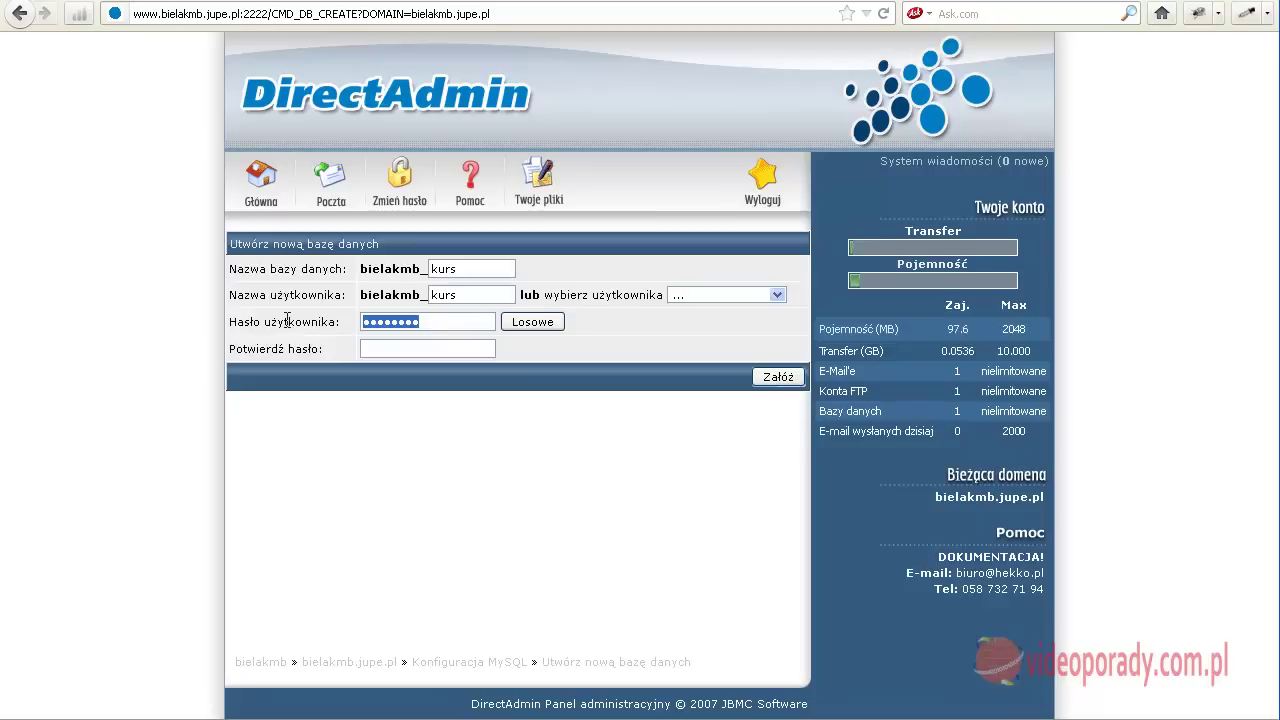
pyautogui.press('BackSpace')
pyautogui.press('BackSpace')
pyautogui.press('BackSpace')
pyautogui.press('Tab')
pyautogui.press('Tab')
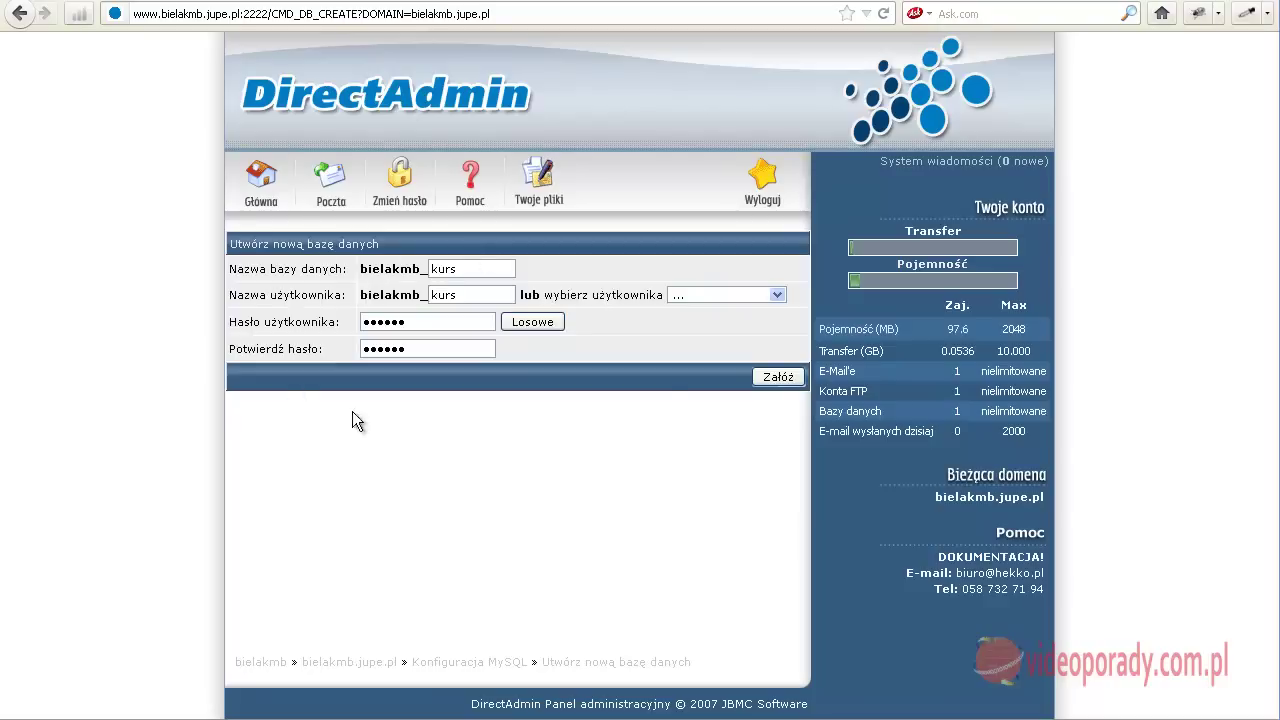
pyautogui.click(771, 376)
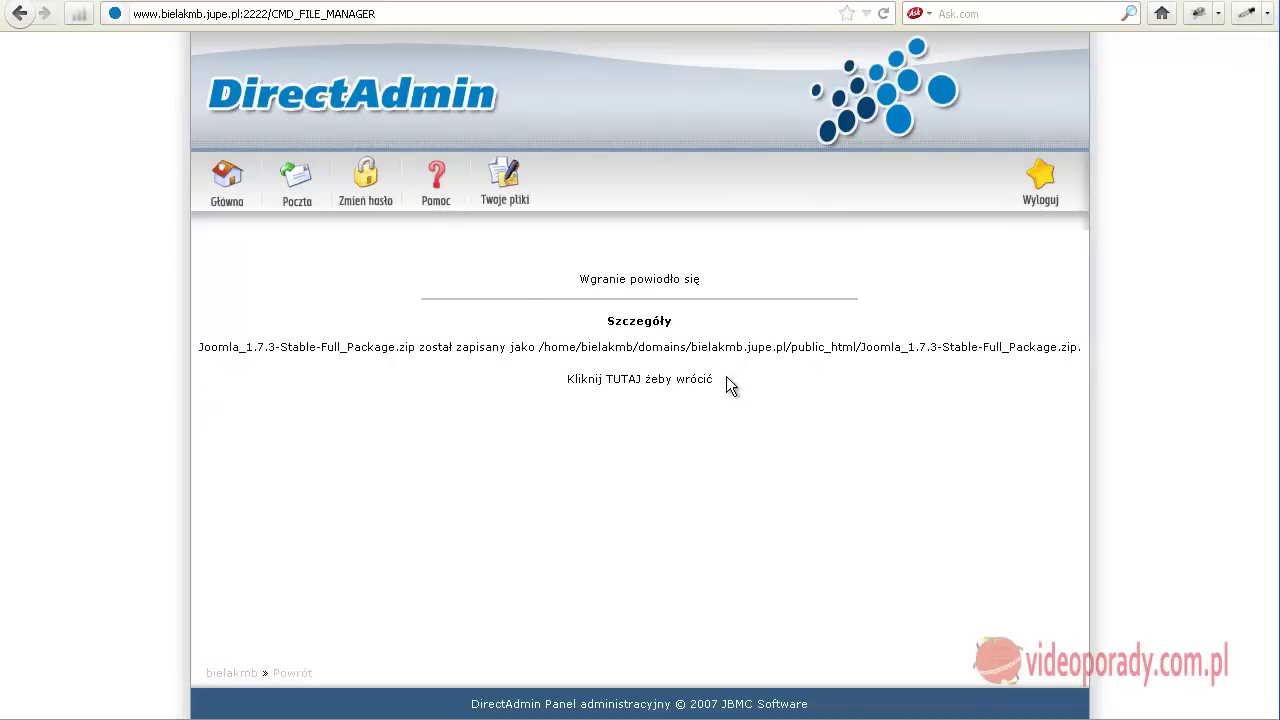
# Extract the Joomla 1.7.3 package ZIP into public_html with Wypakuj and Rozpakuj
pyautogui.click(618, 386)
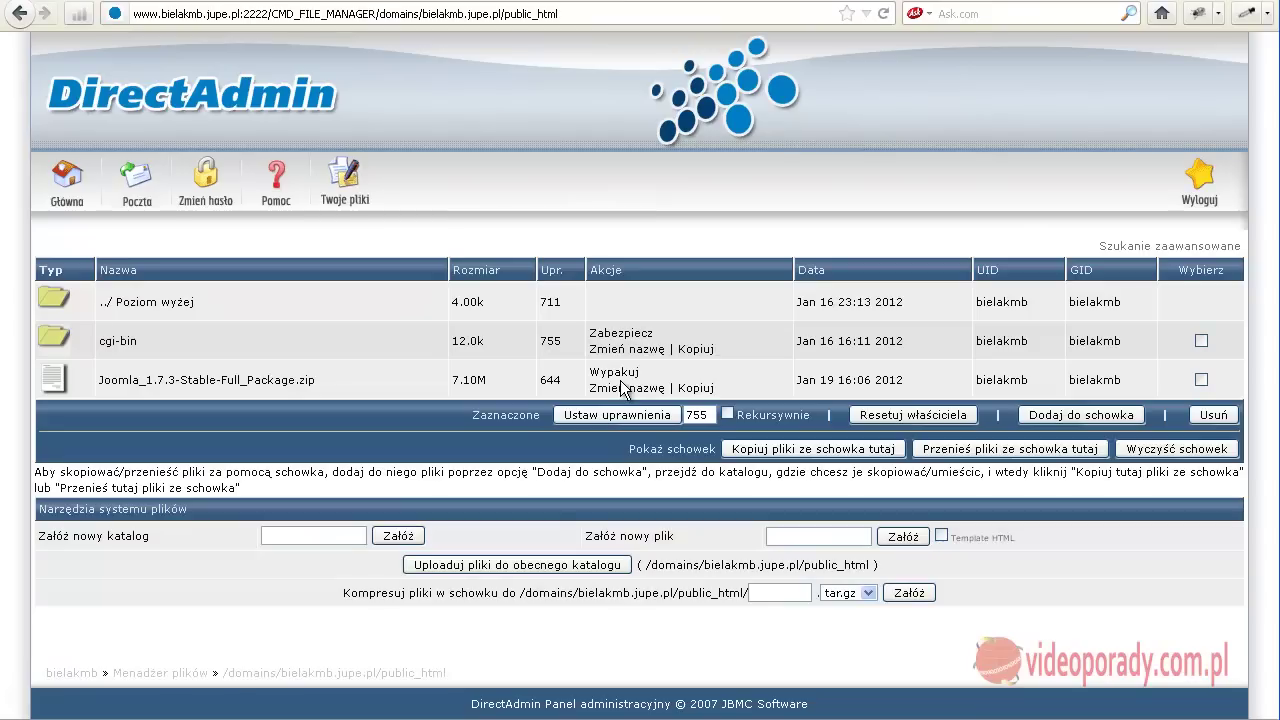
pyautogui.moveTo(492, 383)
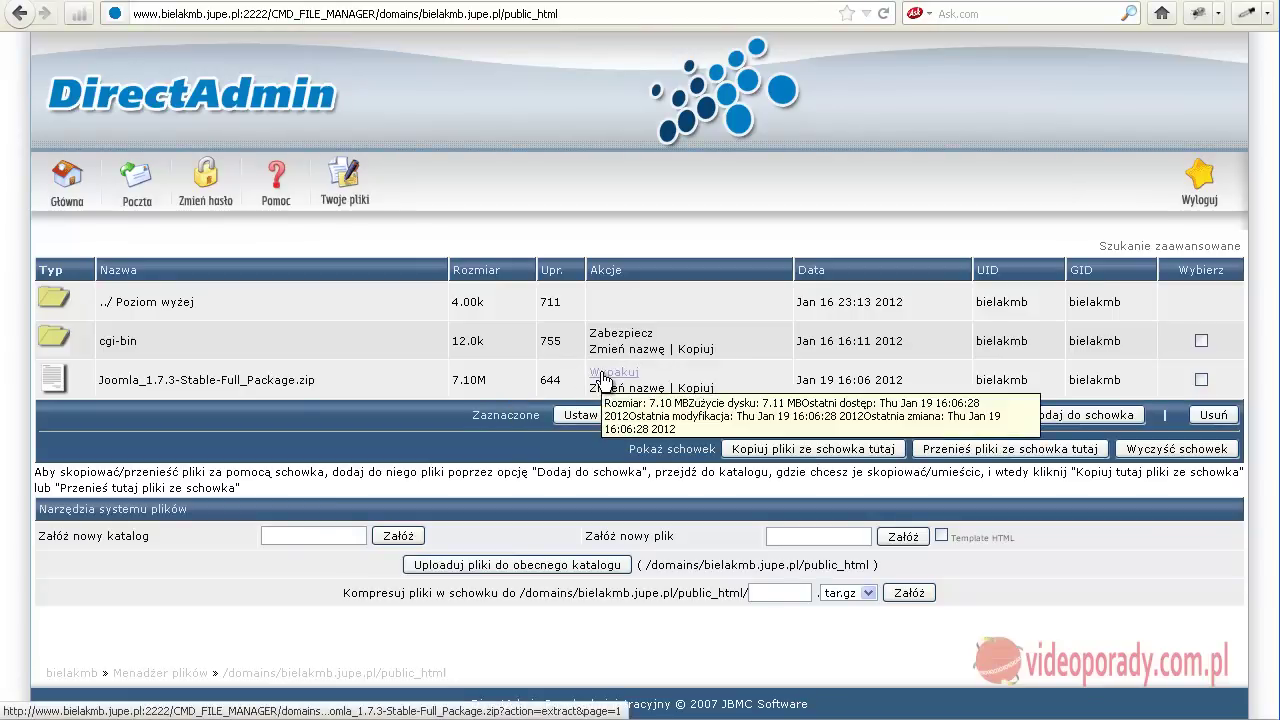
pyautogui.click(603, 377)
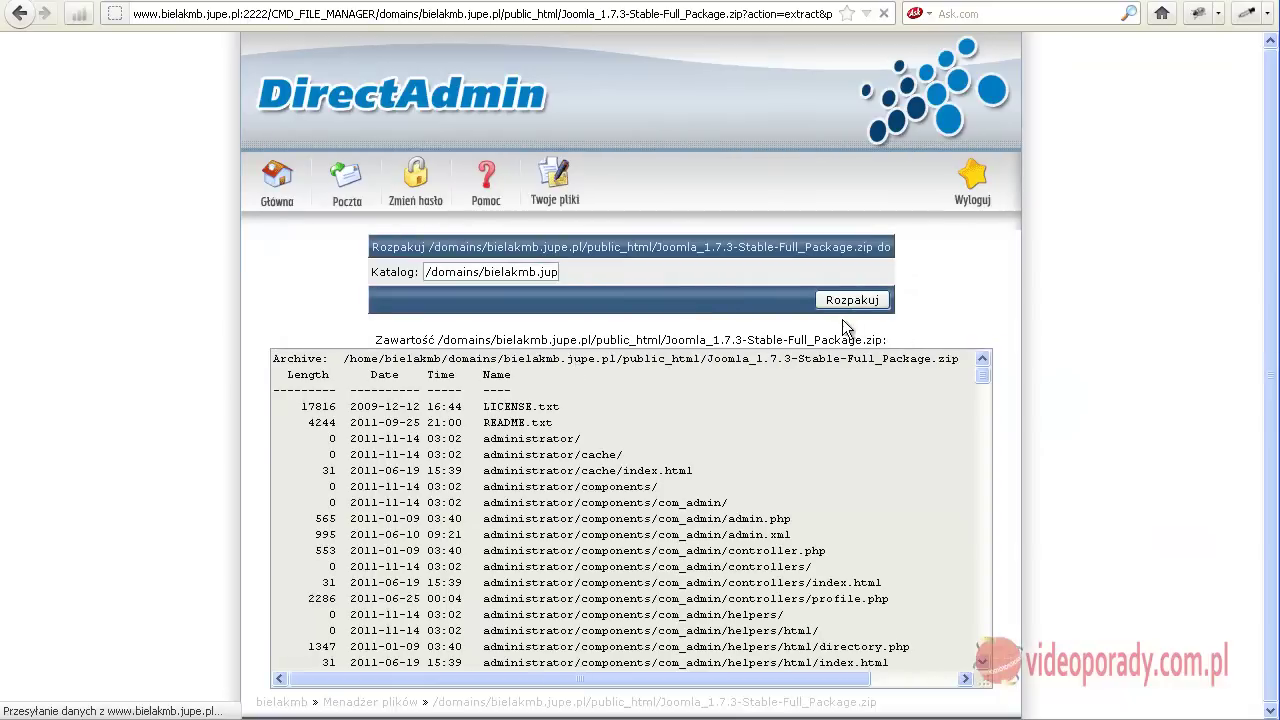
pyautogui.click(847, 304)
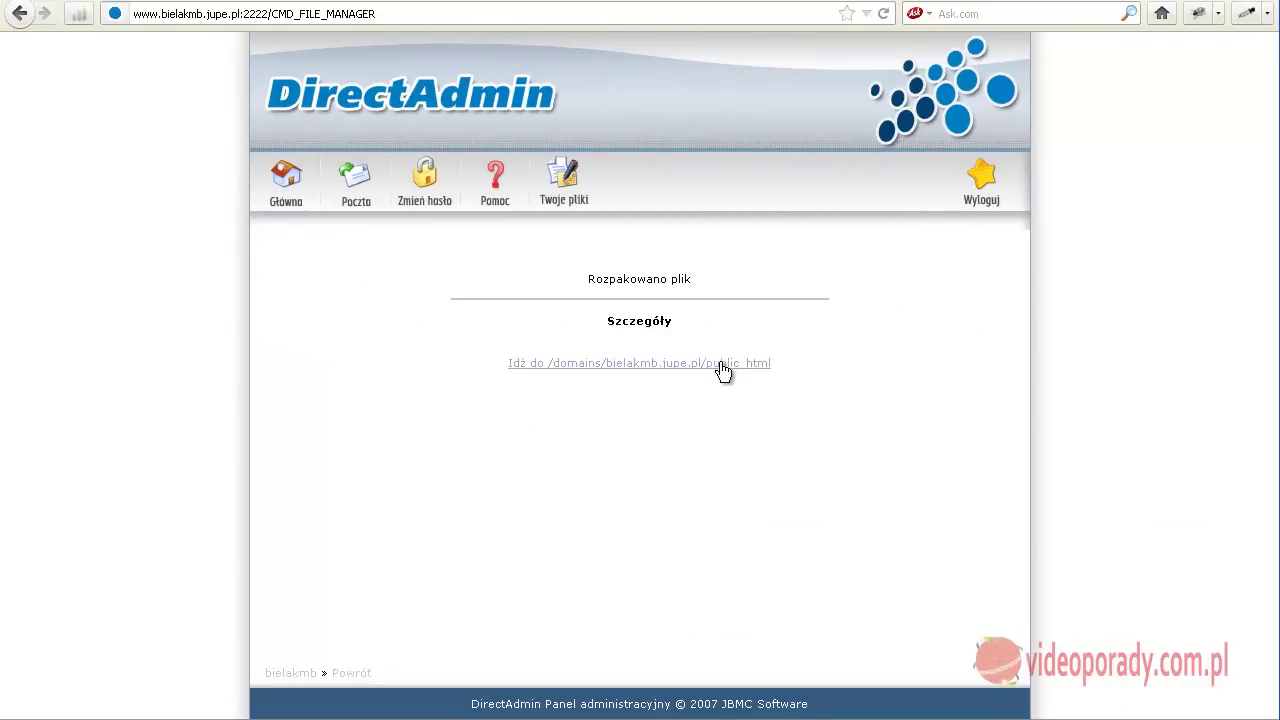
# Open public_html and browse the extracted Joomla files such as administrator and index.php
pyautogui.click(720, 364)
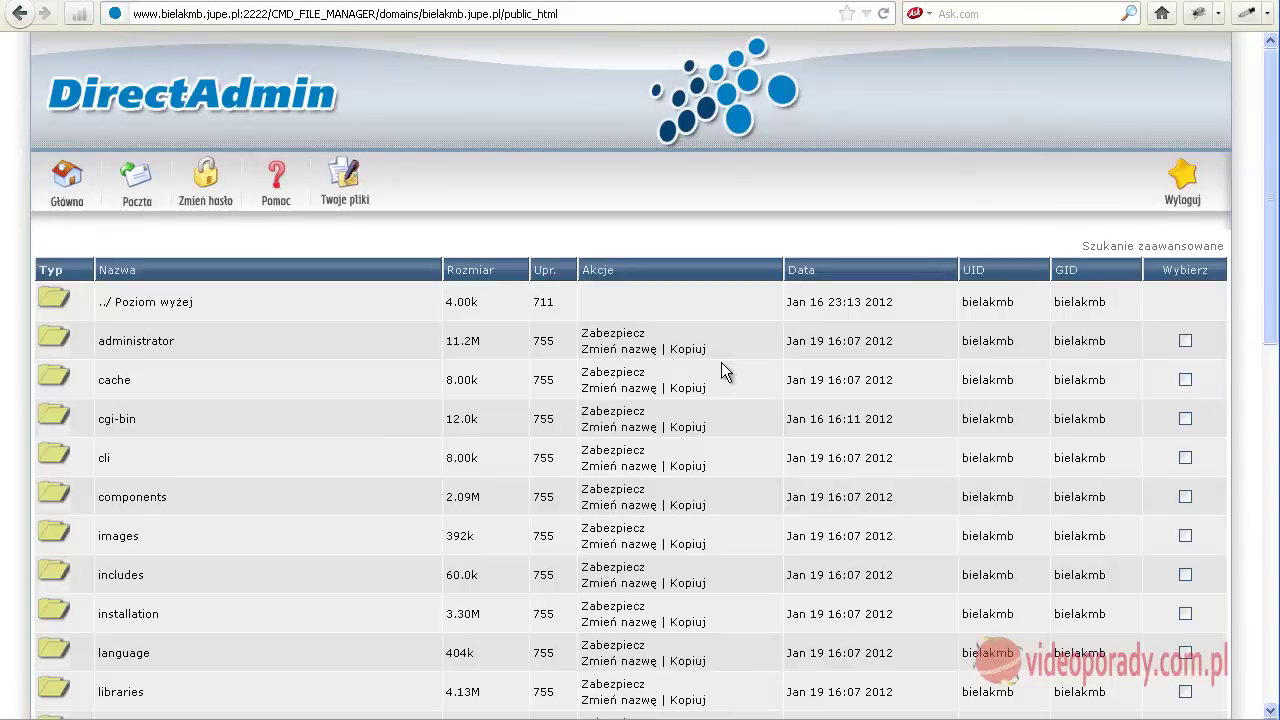
pyautogui.scroll(-10, 364, 365)
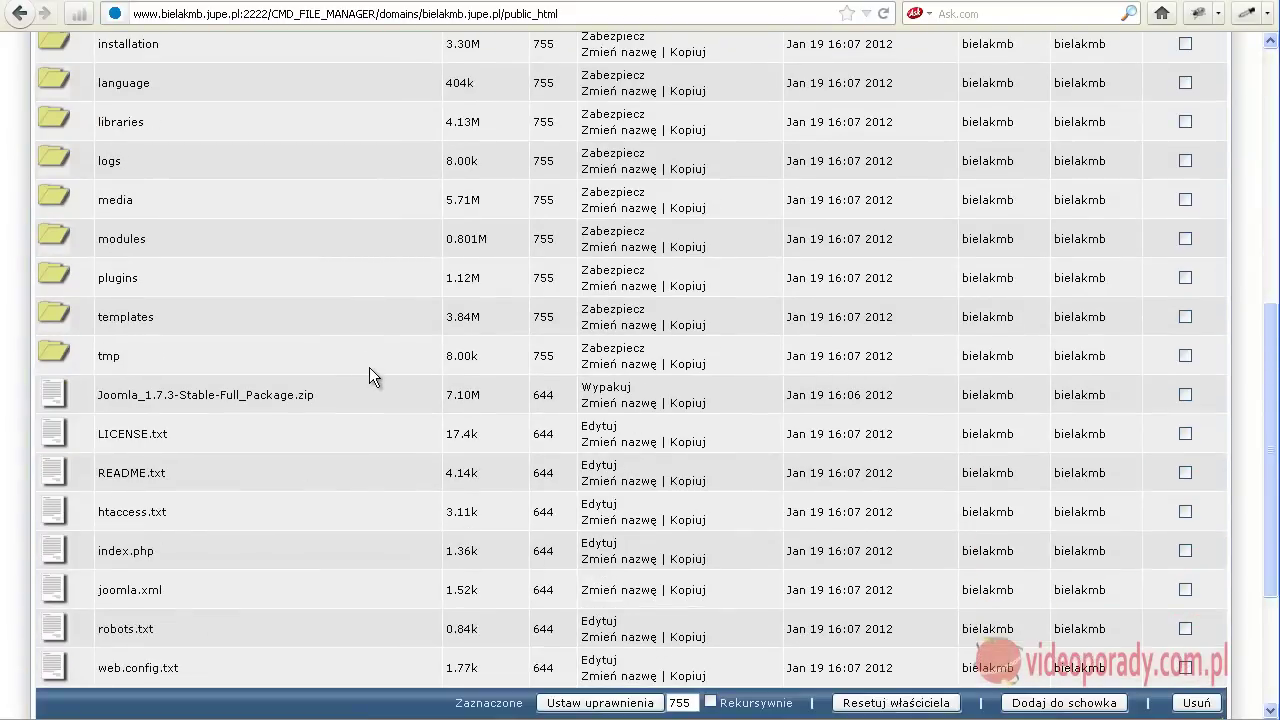
pyautogui.scroll(-4, 369, 367)
pyautogui.scroll(14, 369, 367)
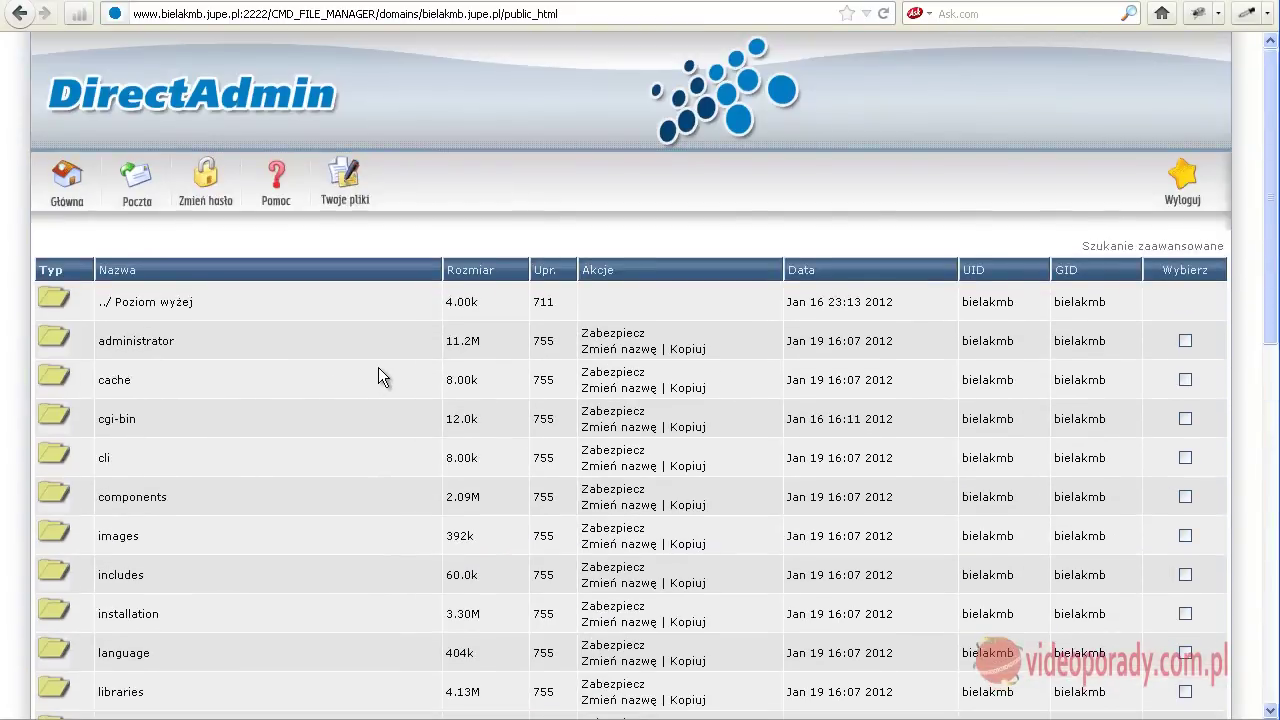
pyautogui.scroll(-12, 379, 369)
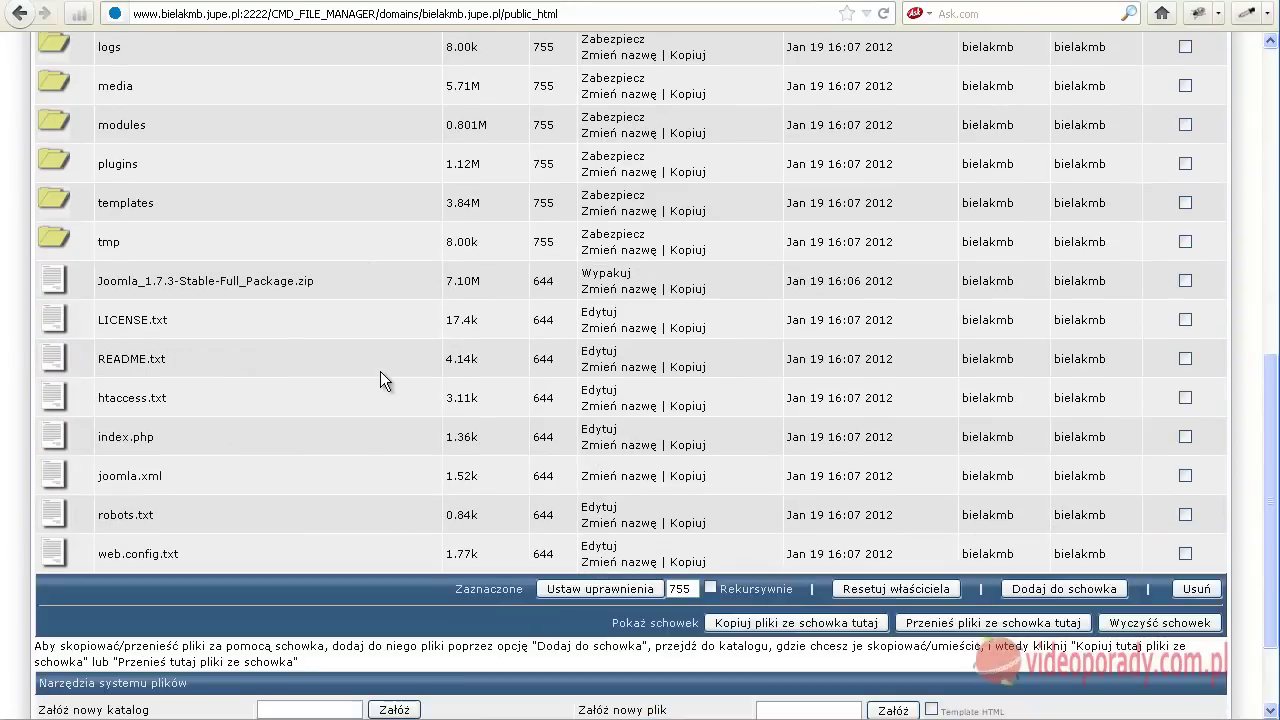
pyautogui.scroll(4, 378, 368)
pyautogui.scroll(6, 377, 362)
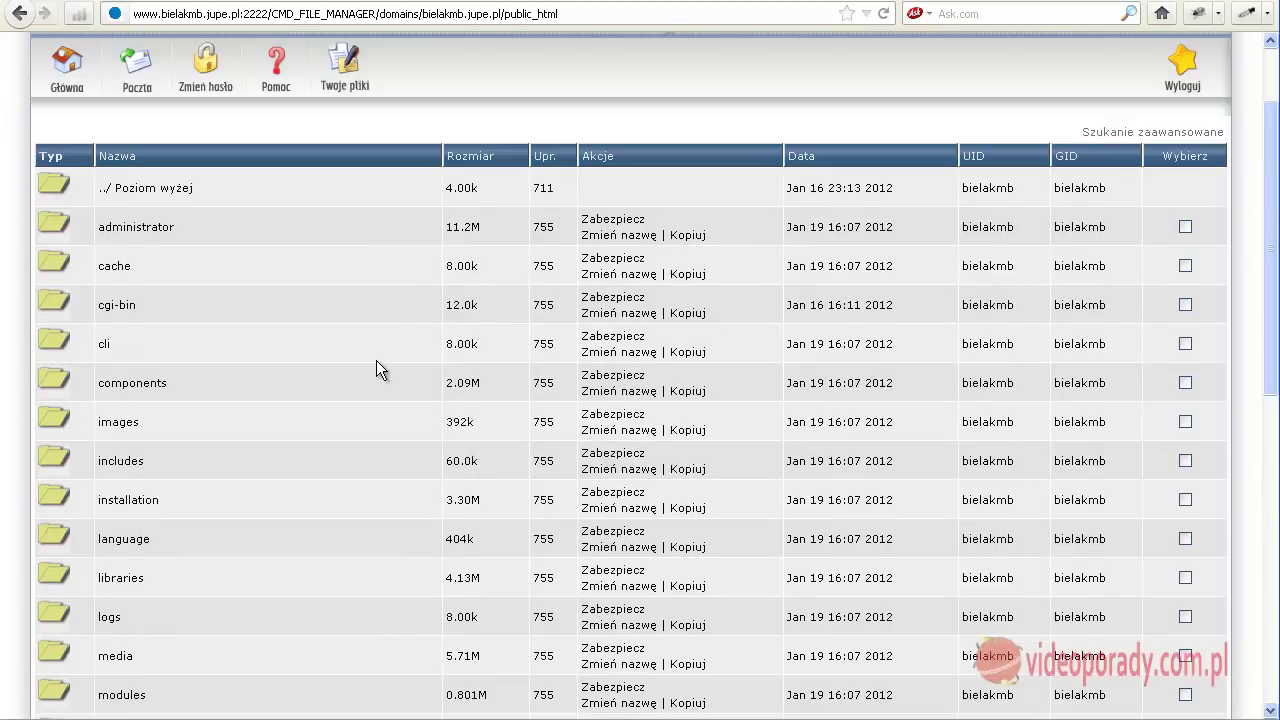